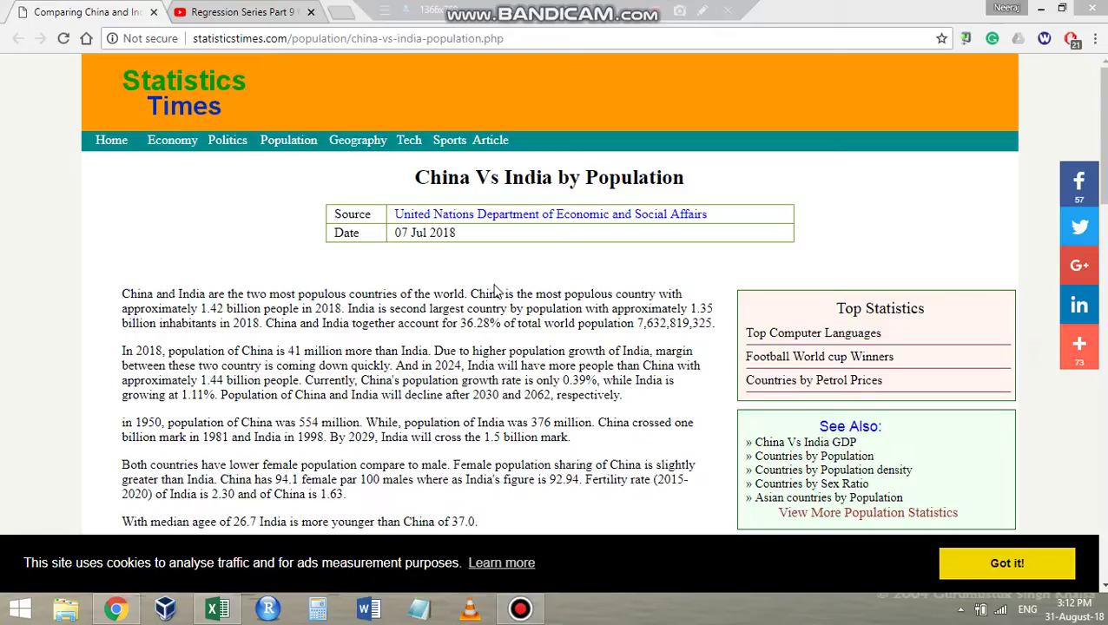
# - Back on the China vs India page, show the total population chart and scroll to the yearly table
pyautogui.click(236, 11)
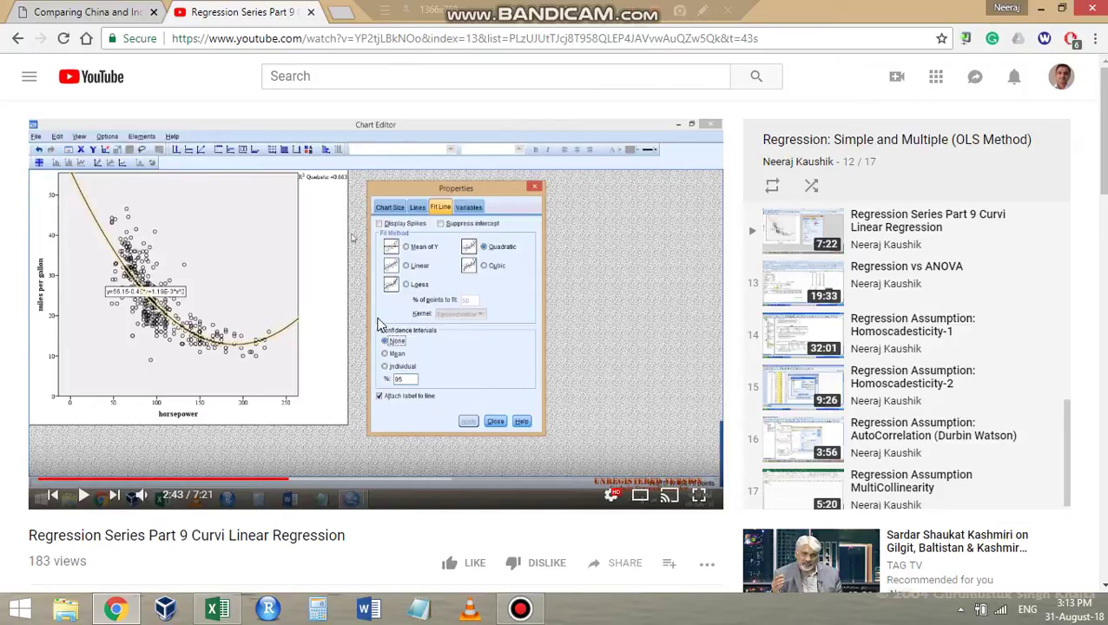
pyautogui.click(95, 12)
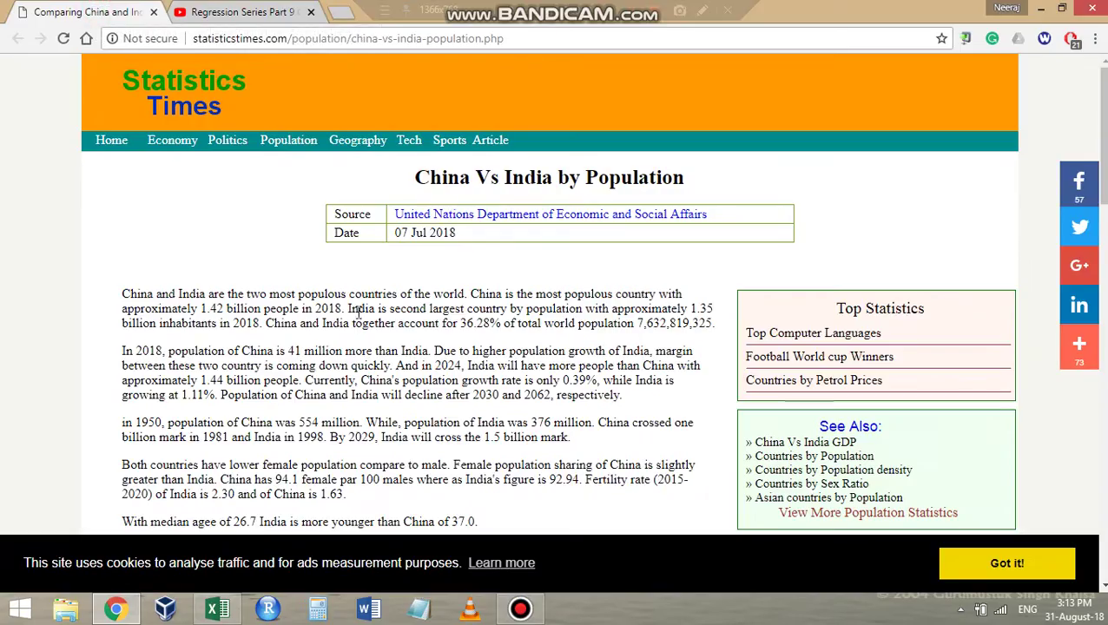
pyautogui.scroll(-3, 358, 312)
pyautogui.scroll(-4, 357, 313)
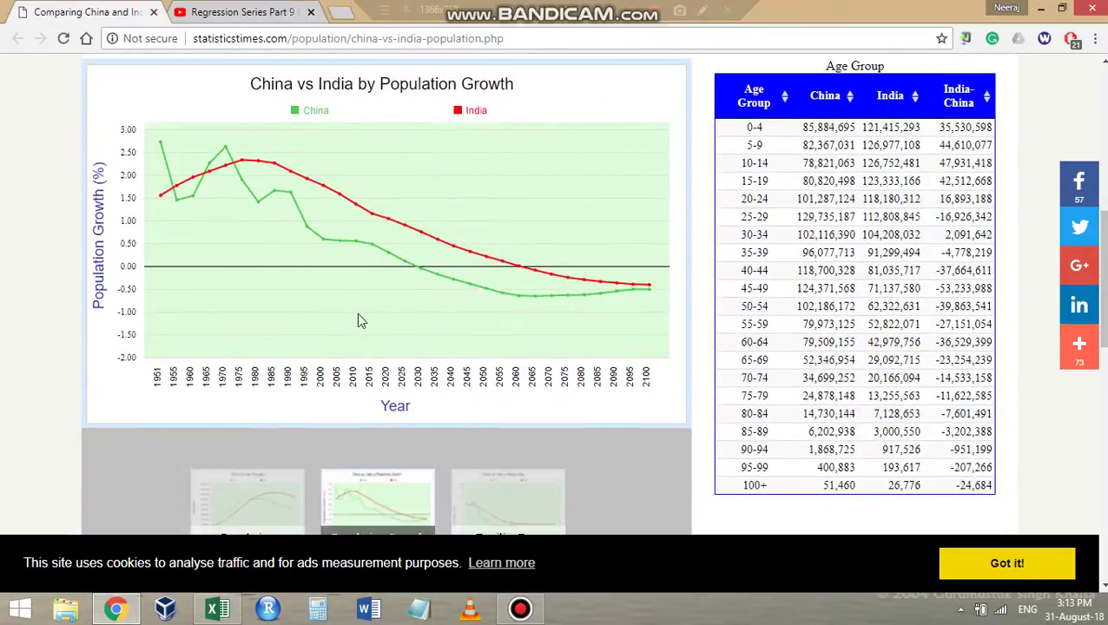
pyautogui.scroll(1, 435, 228)
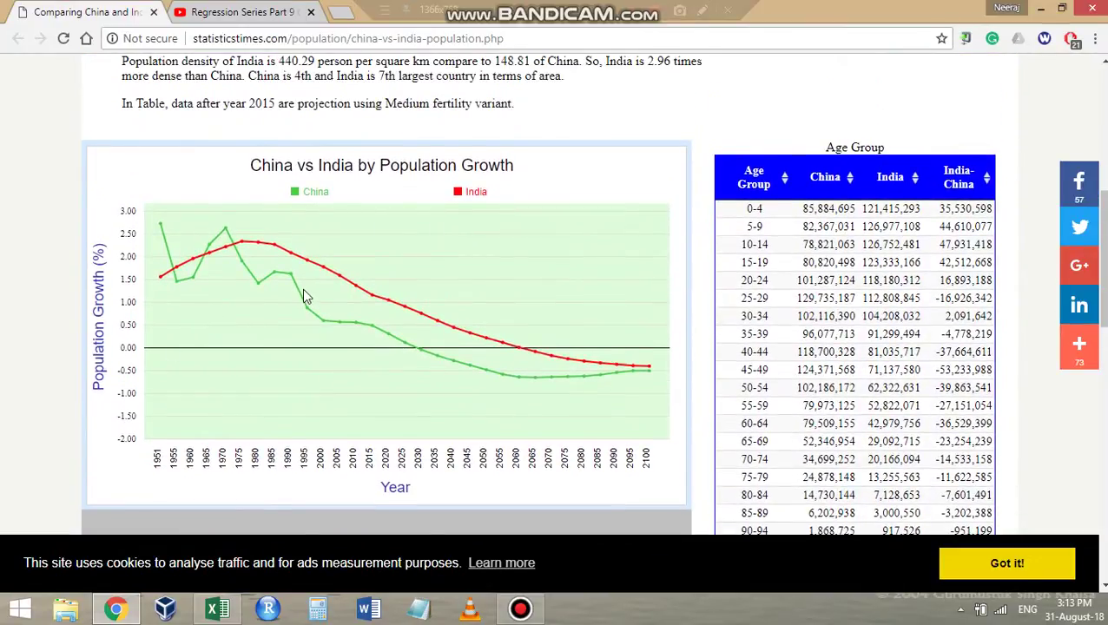
pyautogui.scroll(-1, 304, 297)
pyautogui.click(218, 488)
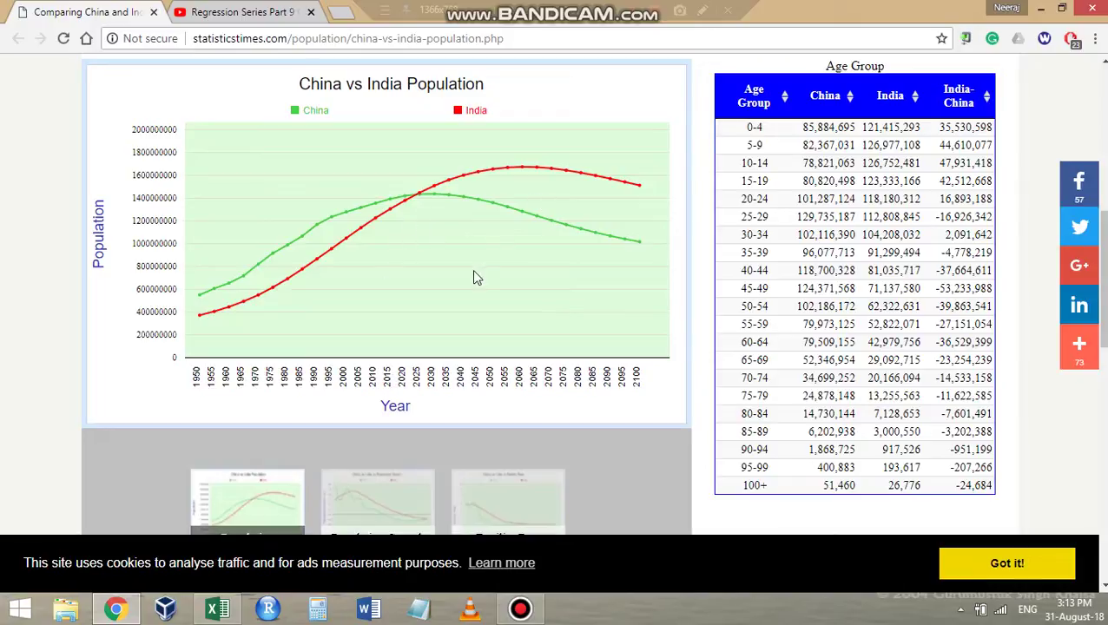
pyautogui.scroll(-5, 473, 277)
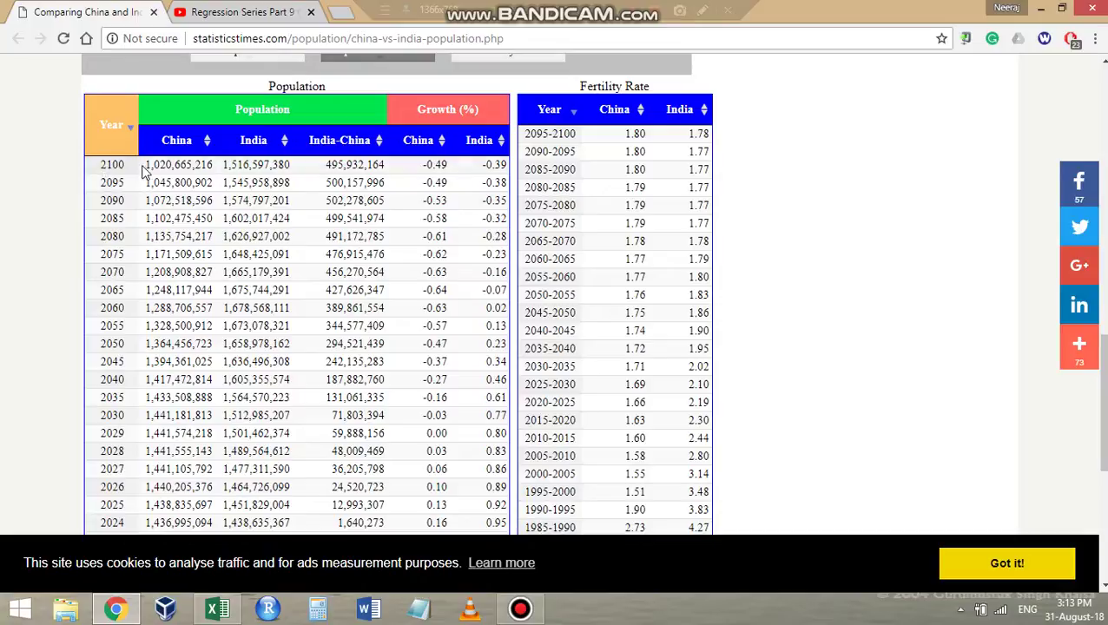
# - Select the China vs India population table rows from 2100 down through 1950
pyautogui.moveTo(98, 171); pyautogui.dragTo(432, 522)
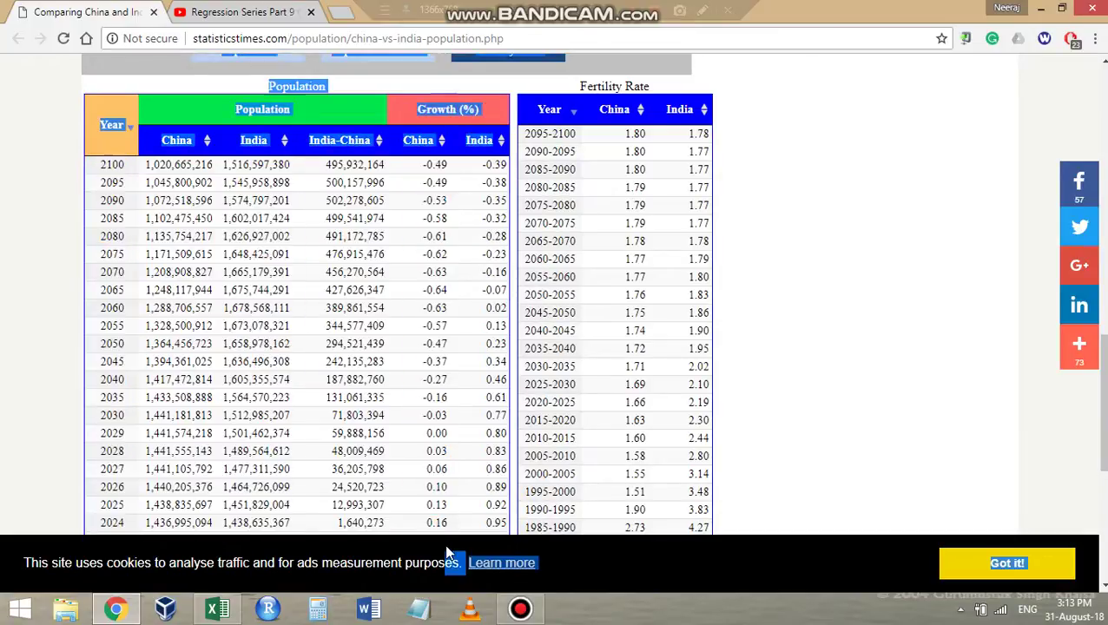
pyautogui.moveTo(432, 521); pyautogui.dragTo(459, 494)
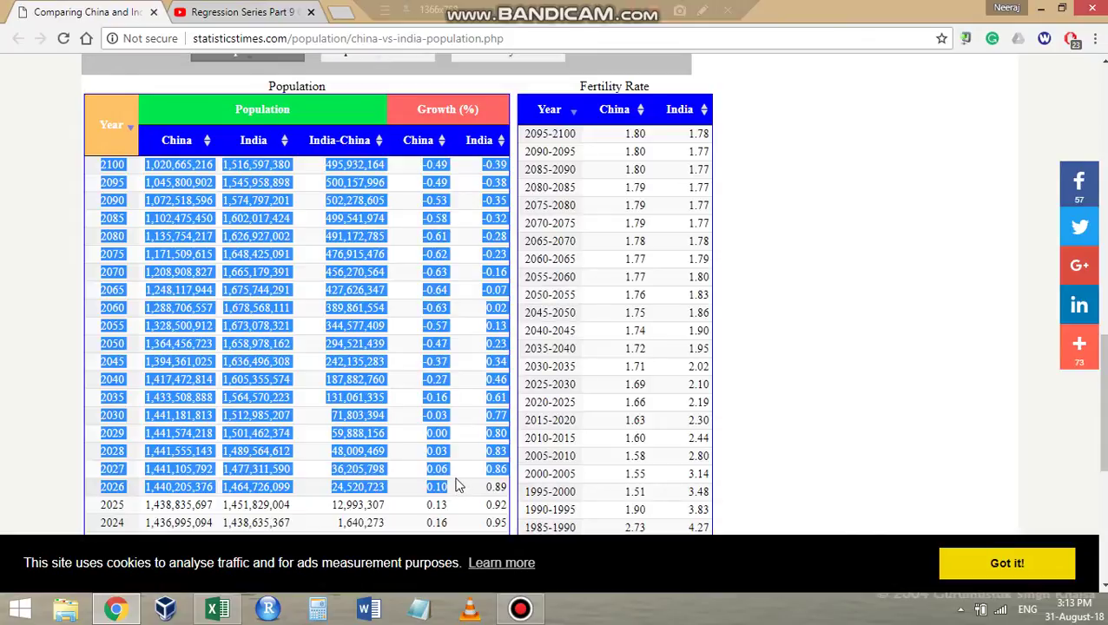
pyautogui.scroll(-5, 459, 486)
pyautogui.moveTo(459, 486); pyautogui.dragTo(444, 443)
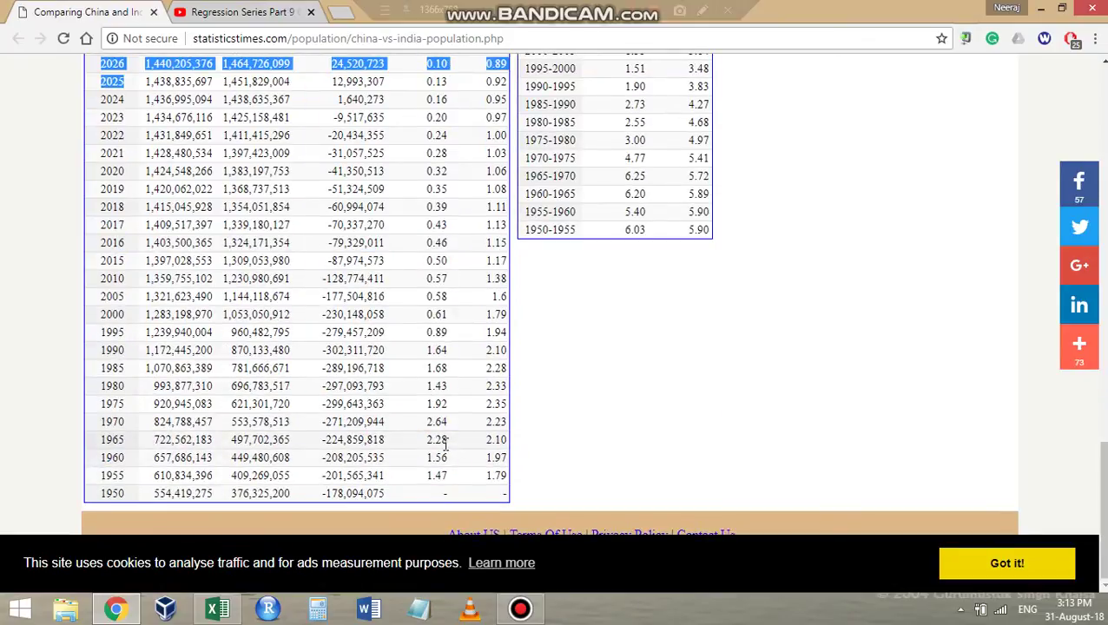
pyautogui.hotkey('shift', 'Down')
pyautogui.hotkey('shift', 'Down')
pyautogui.hotkey('shift', 'Down')
pyautogui.hotkey('shift', 'Down')
pyautogui.hotkey('shift', 'Down')
pyautogui.hotkey('shift', 'Down')
pyautogui.hotkey('shift', 'Down')
pyautogui.hotkey('shift', 'Down')
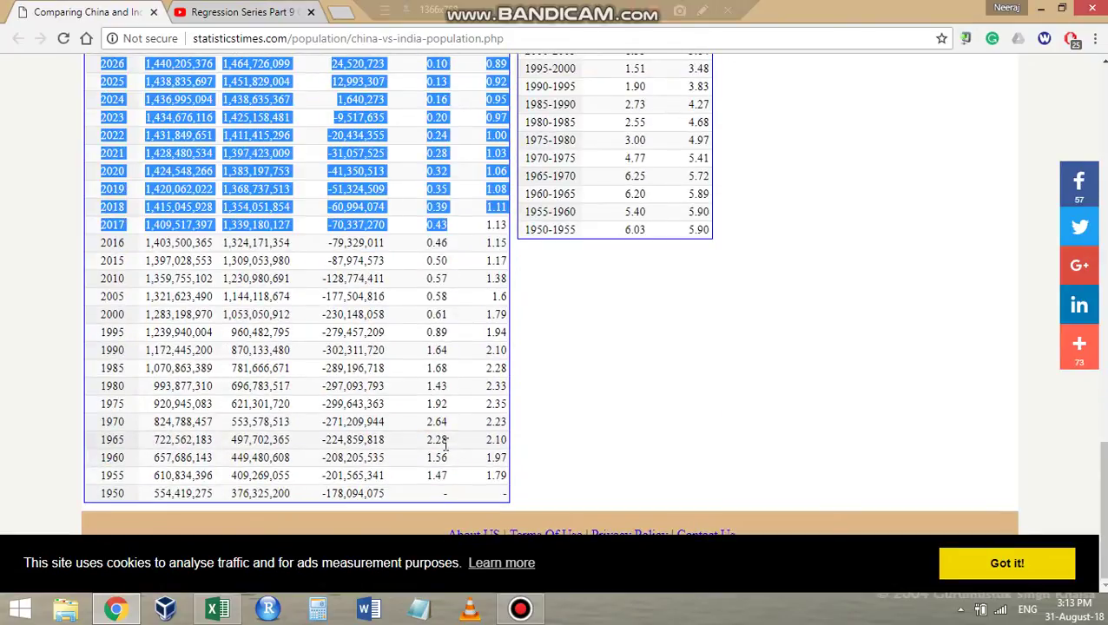
pyautogui.hotkey('shift', 'Down')
pyautogui.hotkey('shift', 'Down')
pyautogui.hotkey('shift', 'Down')
pyautogui.hotkey('shift', 'Down')
pyautogui.hotkey('shift', 'Down')
pyautogui.hotkey('shift', 'Down')
pyautogui.hotkey('shift', 'Down')
pyautogui.hotkey('shift', 'Down')
pyautogui.hotkey('shift', 'Down')
pyautogui.hotkey('shift', 'Down')
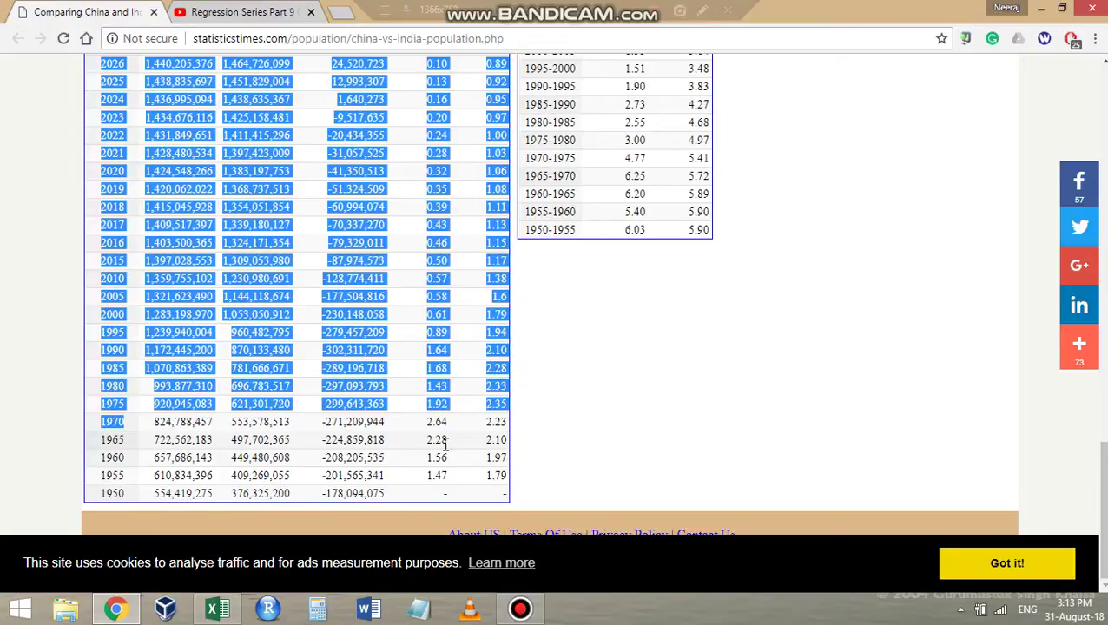
pyautogui.hotkey('shift', 'Down')
pyautogui.hotkey('shift', 'Down')
pyautogui.hotkey('shift', 'Down')
pyautogui.hotkey('shift', 'Down')
pyautogui.hotkey('shift', 'Down')
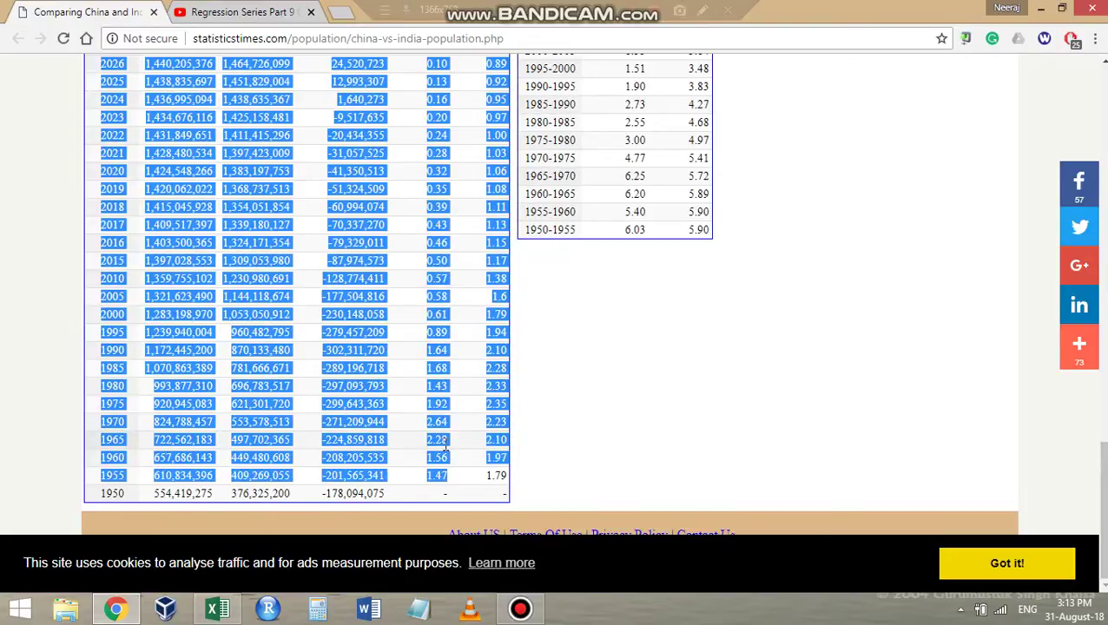
pyautogui.hotkey('shift', 'Down')
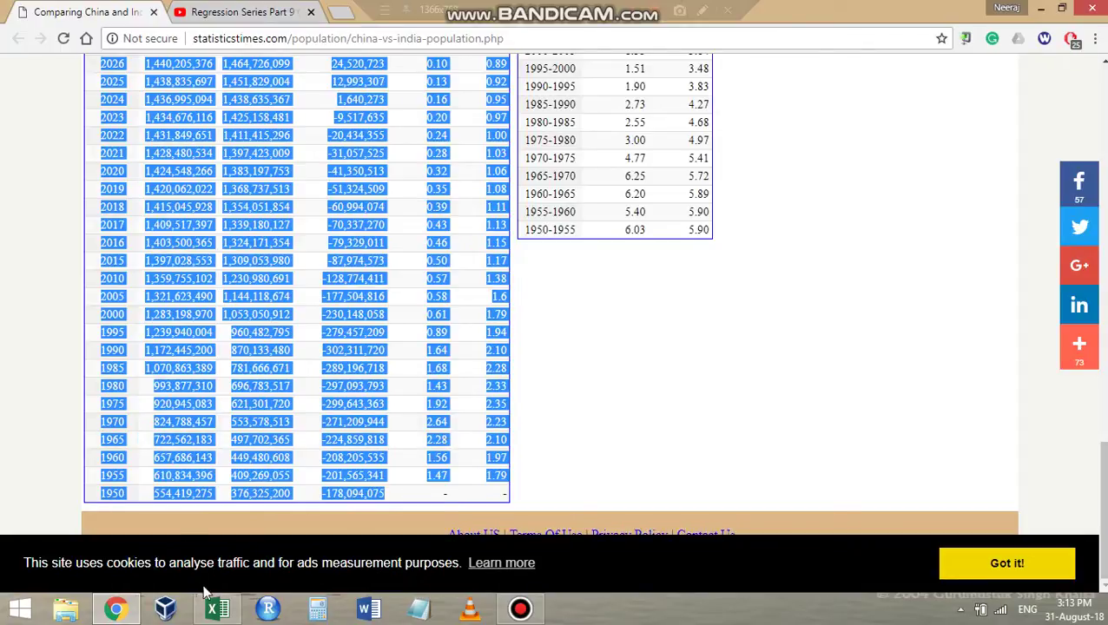
# - Paste the population table into cell A1 and autofit columns B and C
pyautogui.click(217, 608)
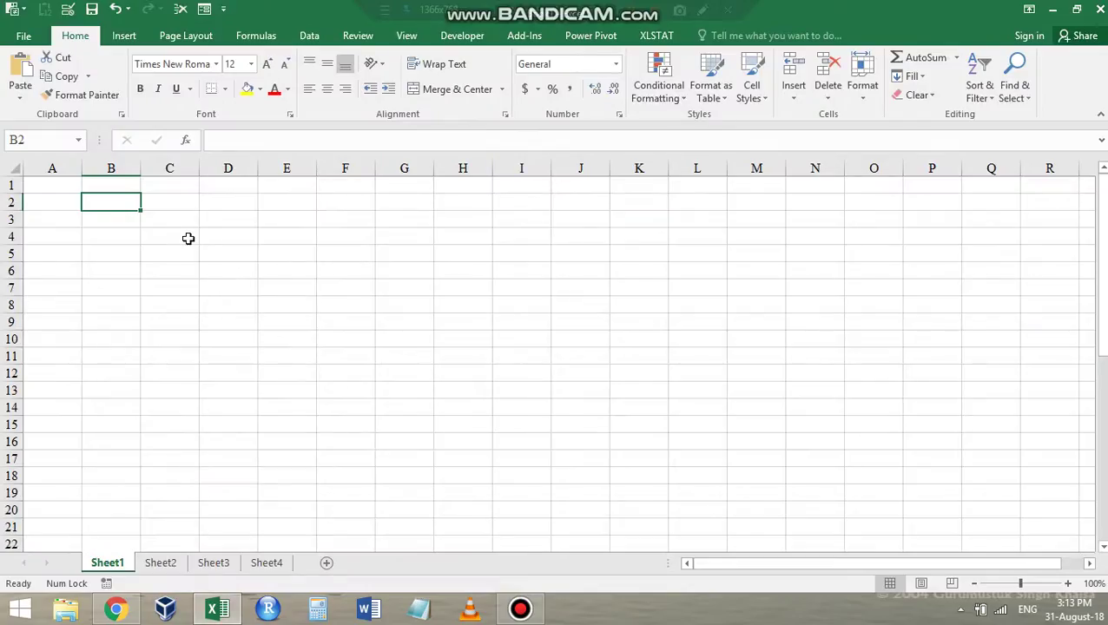
pyautogui.hotkey('ctrl', 'Home')
pyautogui.hotkey('ctrl', 'v')
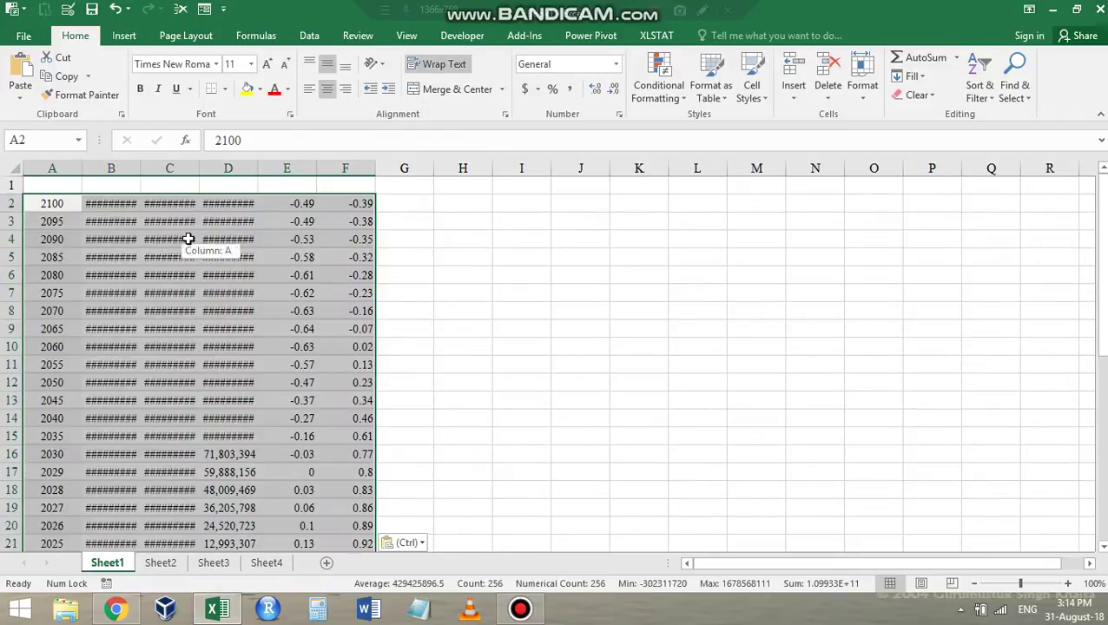
pyautogui.doubleClick(141, 169)
pyautogui.doubleClick(215, 170)
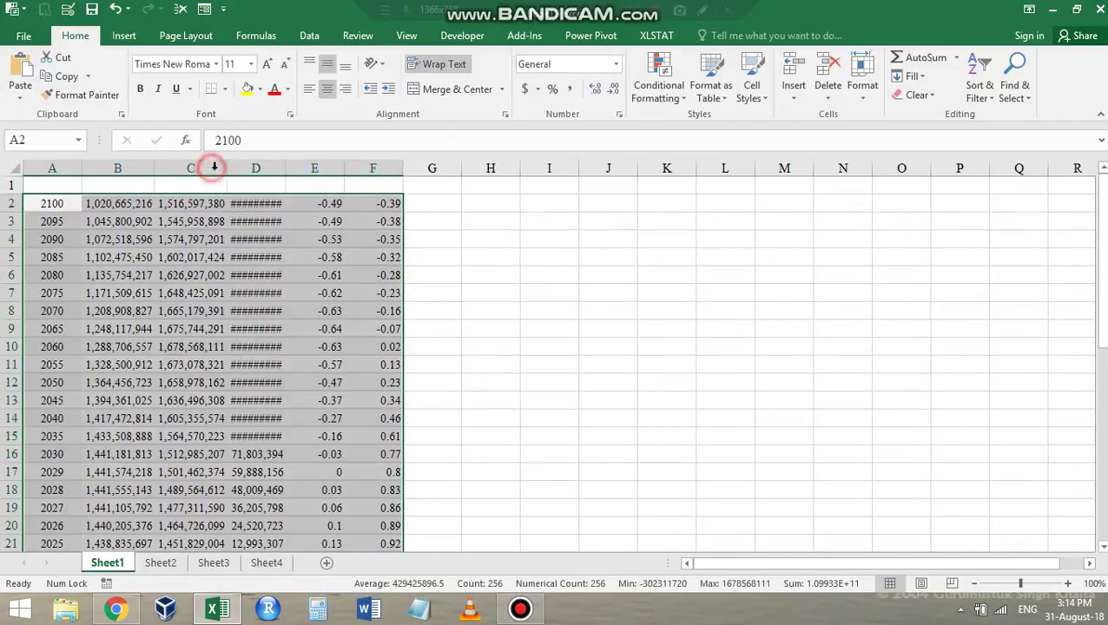
# - Clear the contents of the unneeded columns D through F
pyautogui.click(276, 170)
pyautogui.moveTo(276, 170); pyautogui.dragTo(369, 169)
pyautogui.rightClick(368, 168)
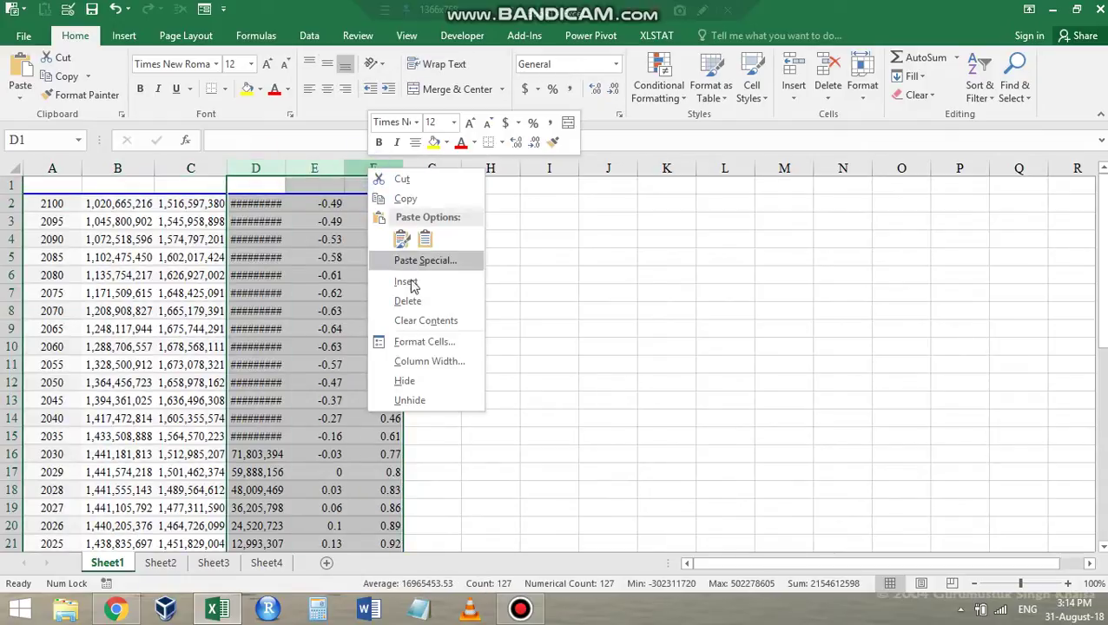
pyautogui.click(408, 300)
pyautogui.click(406, 297)
# - Look further down the web page's table before returning to Excel
pyautogui.hotkey('alt', 'Tab')
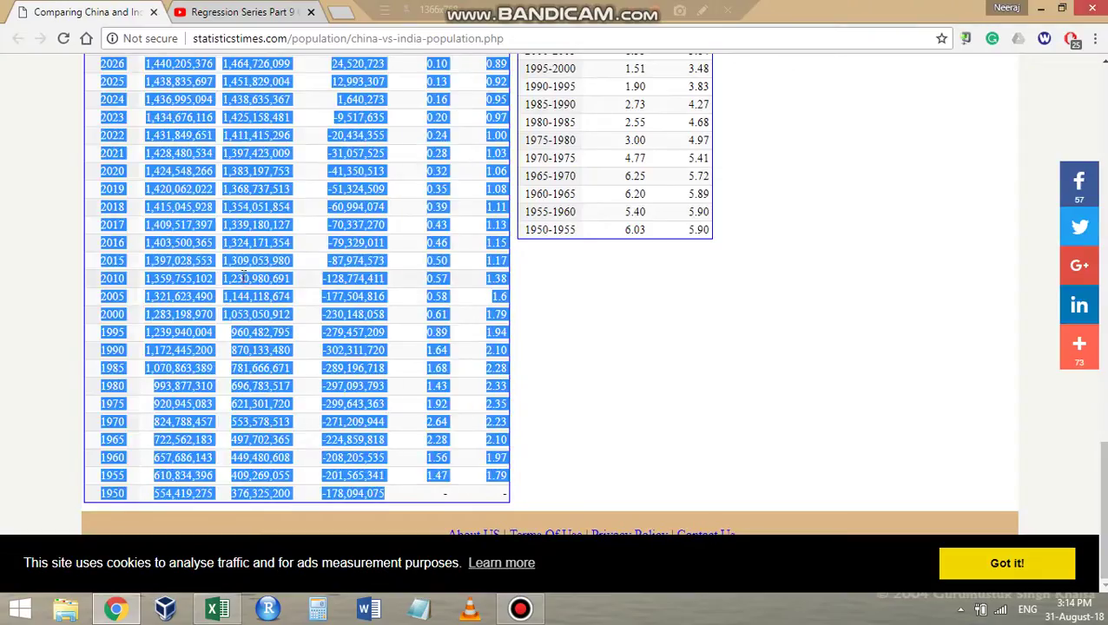
pyautogui.scroll(-5, 235, 286)
pyautogui.scroll(-3, 183, 228)
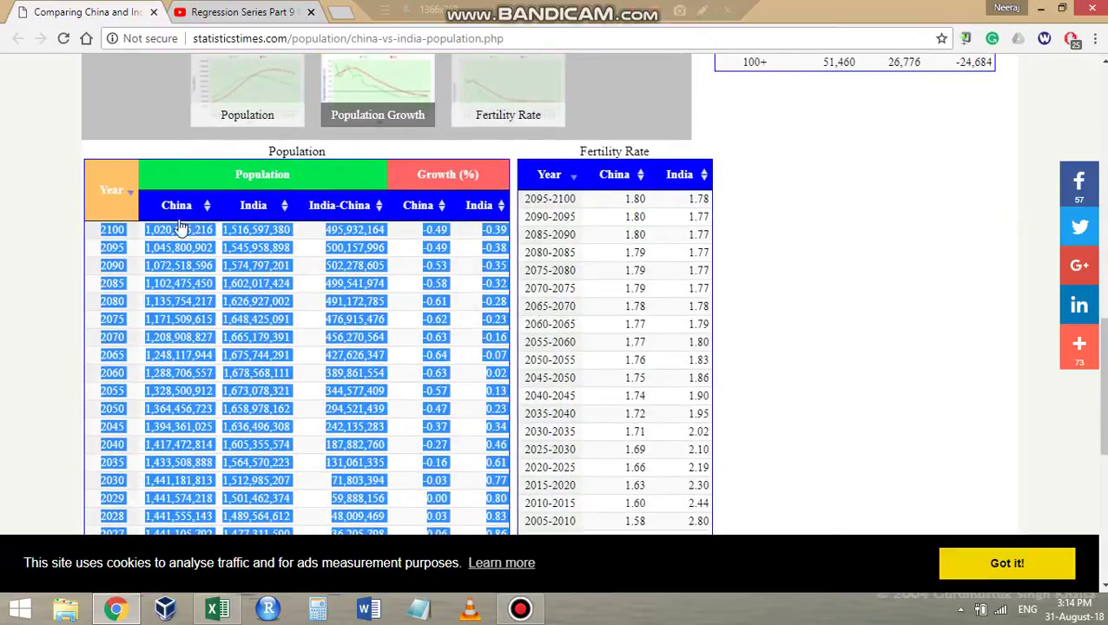
pyautogui.hotkey('alt', 'Tab')
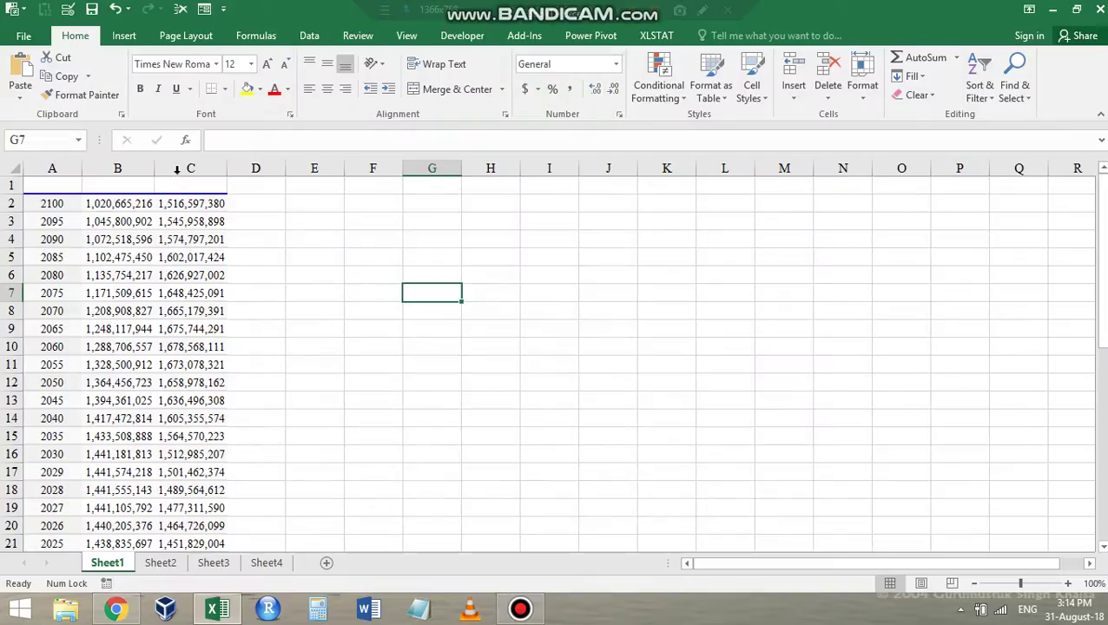
# - Type the headers Year, China and India into cells A1, B1 and C1
pyautogui.click(60, 188)
pyautogui.write('Yea')
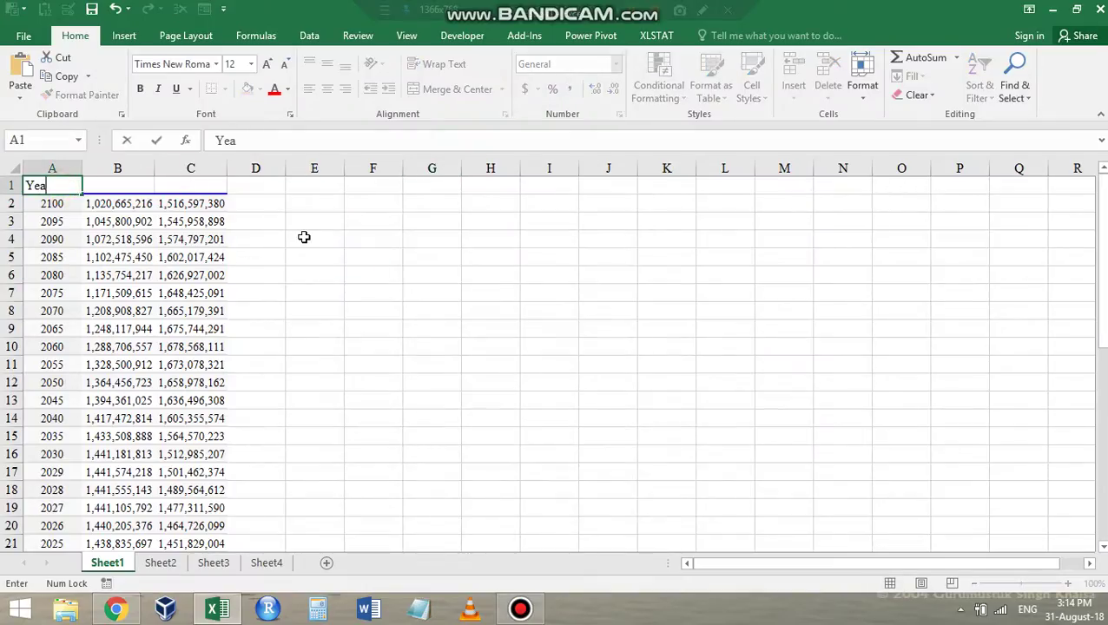
pyautogui.write('r')
pyautogui.press('Tab')
pyautogui.write('China')
pyautogui.press('Tab')
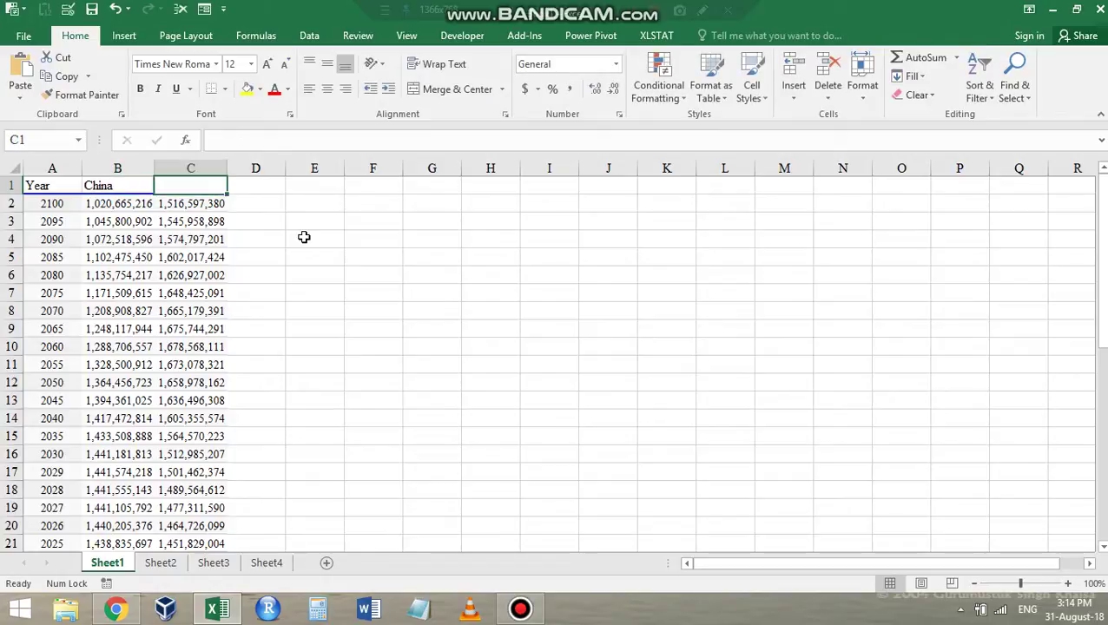
pyautogui.write('India')
pyautogui.scroll(-8, 54, 243)
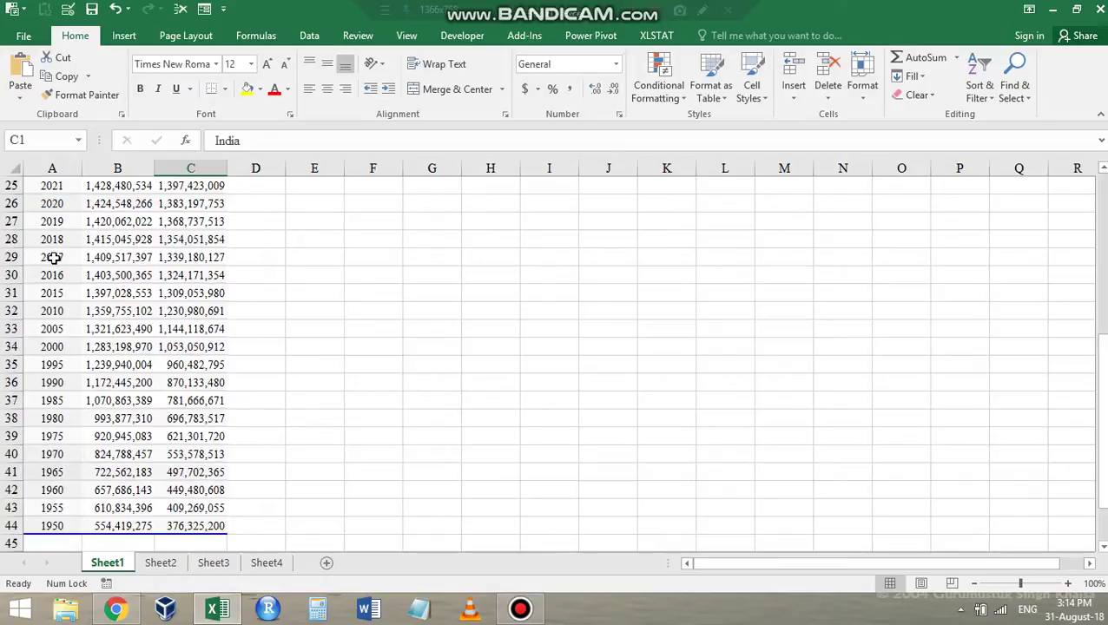
pyautogui.scroll(-3, 53, 257)
pyautogui.scroll(7, 66, 347)
pyautogui.scroll(4, 62, 260)
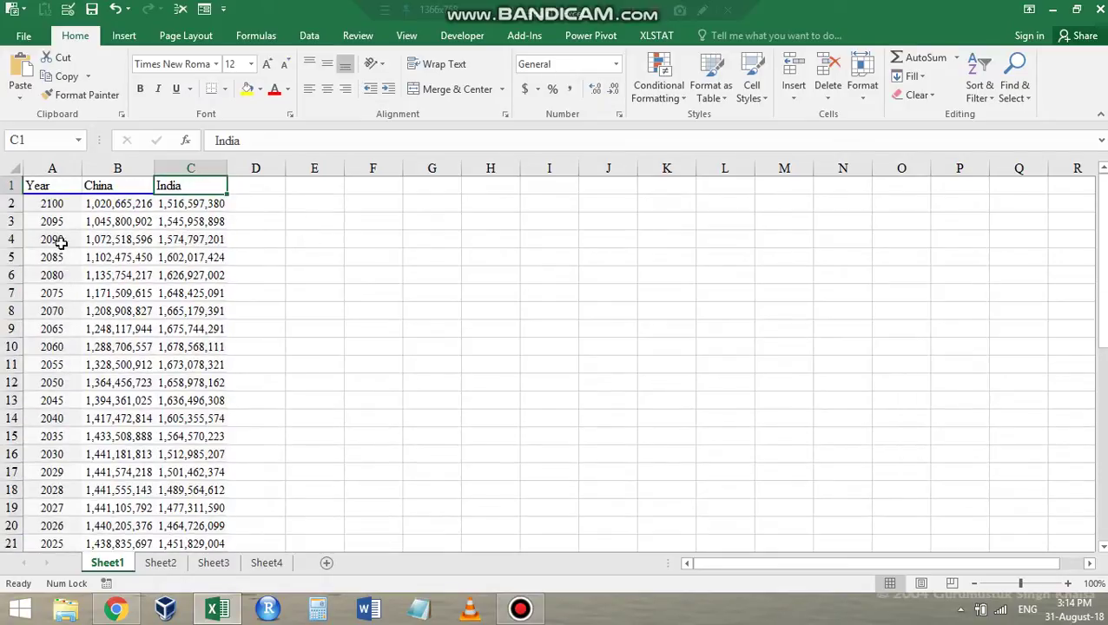
pyautogui.click(54, 185)
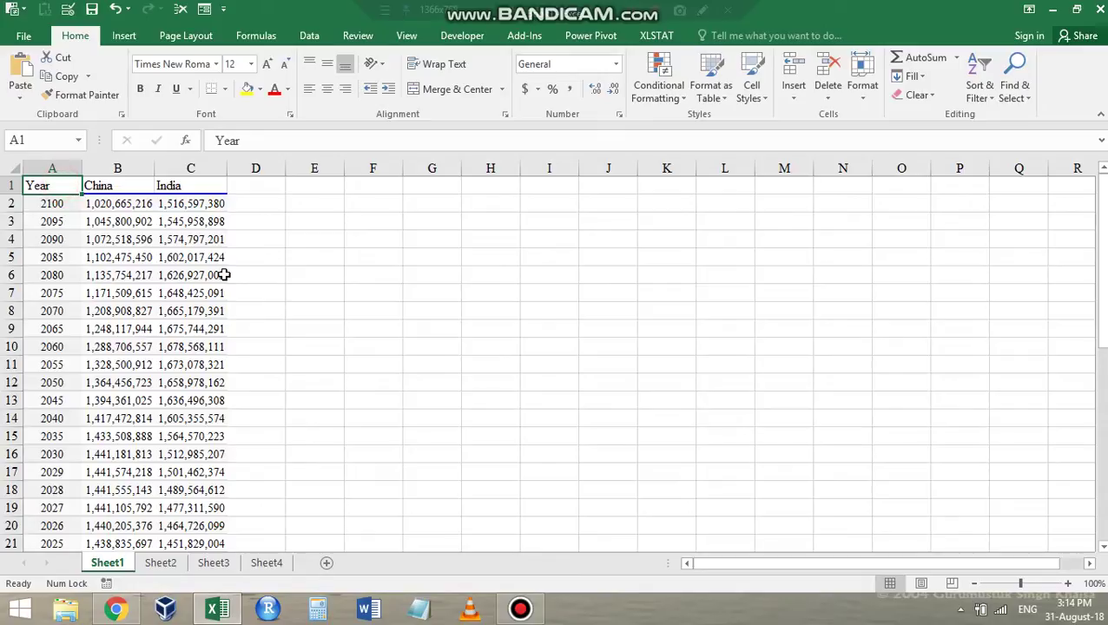
# - Turn on Filter, sort Year smallest to largest, and select A1:C15 down to 2015
pyautogui.click(310, 36)
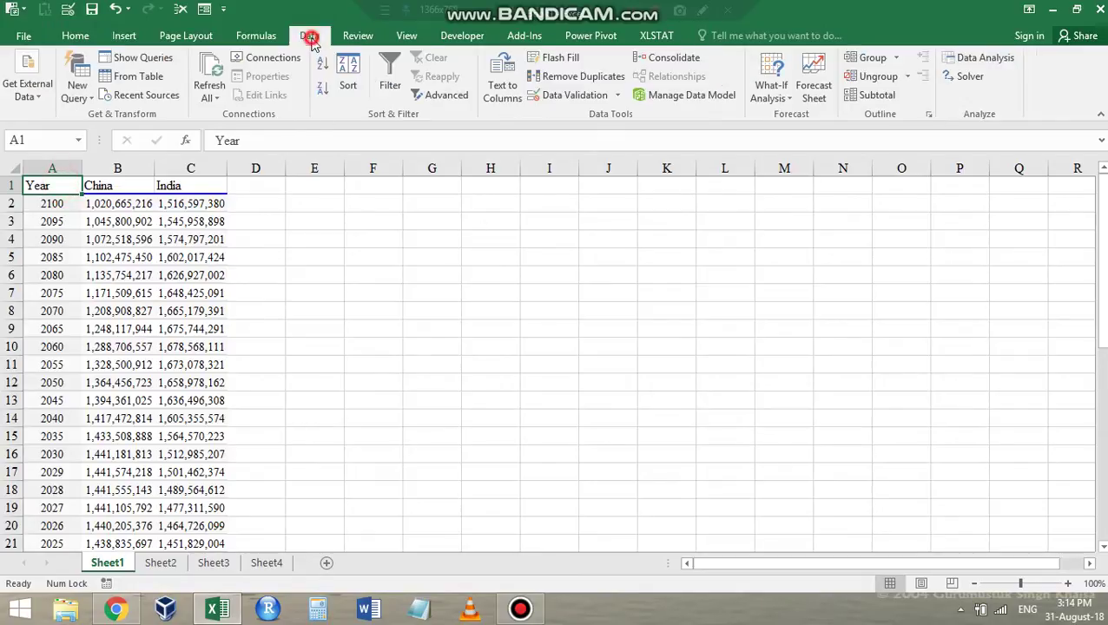
pyautogui.click(390, 87)
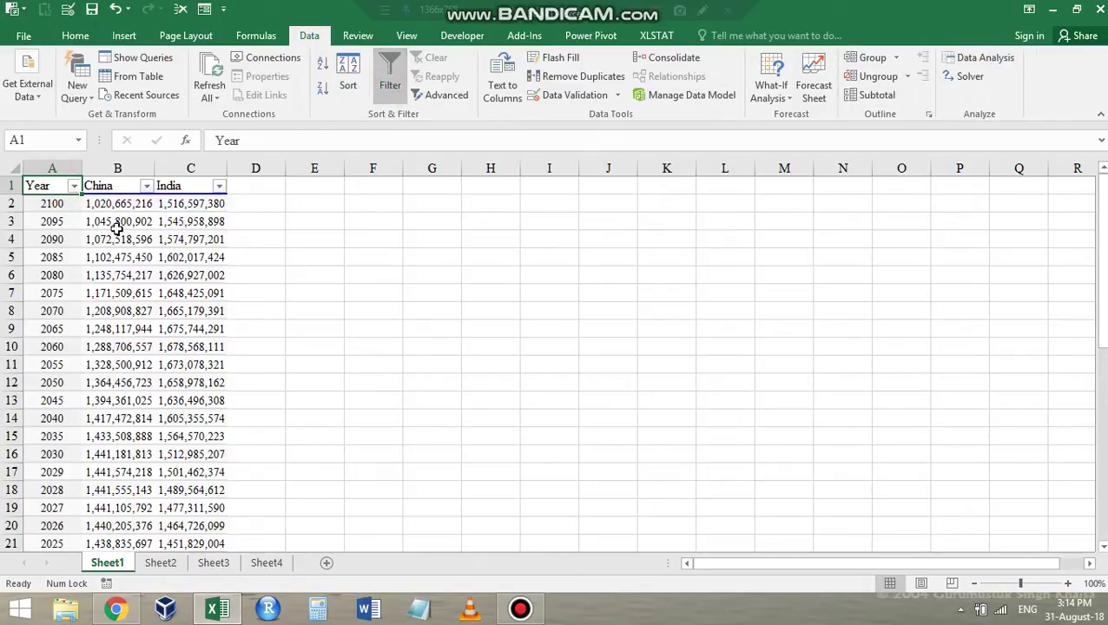
pyautogui.click(75, 188)
pyautogui.click(78, 203)
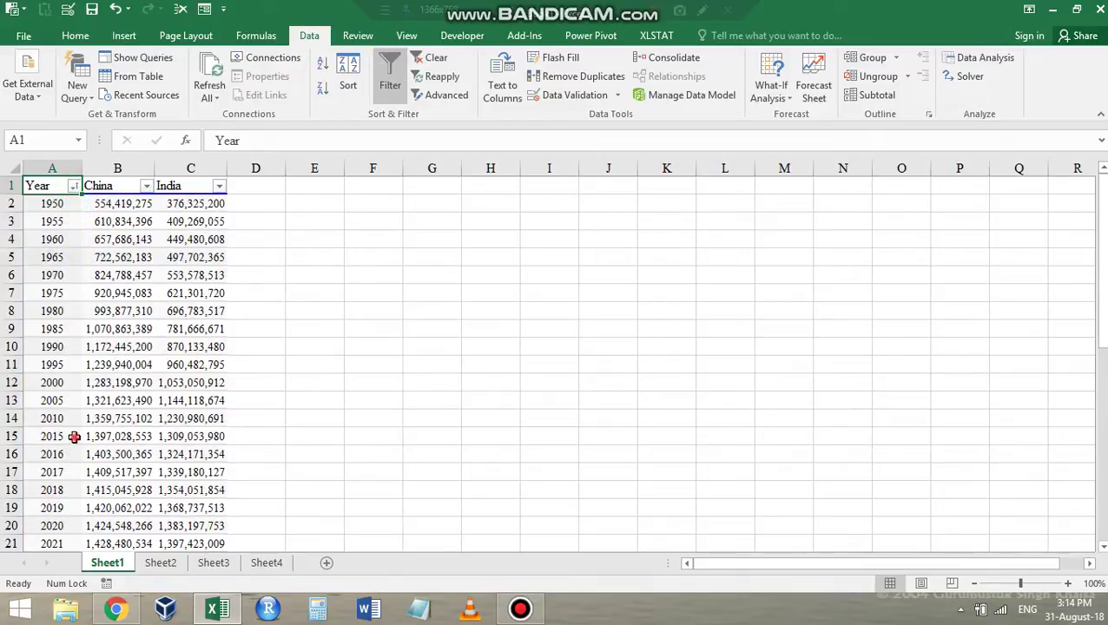
pyautogui.click(73, 436)
pyautogui.moveTo(45, 190); pyautogui.dragTo(184, 434)
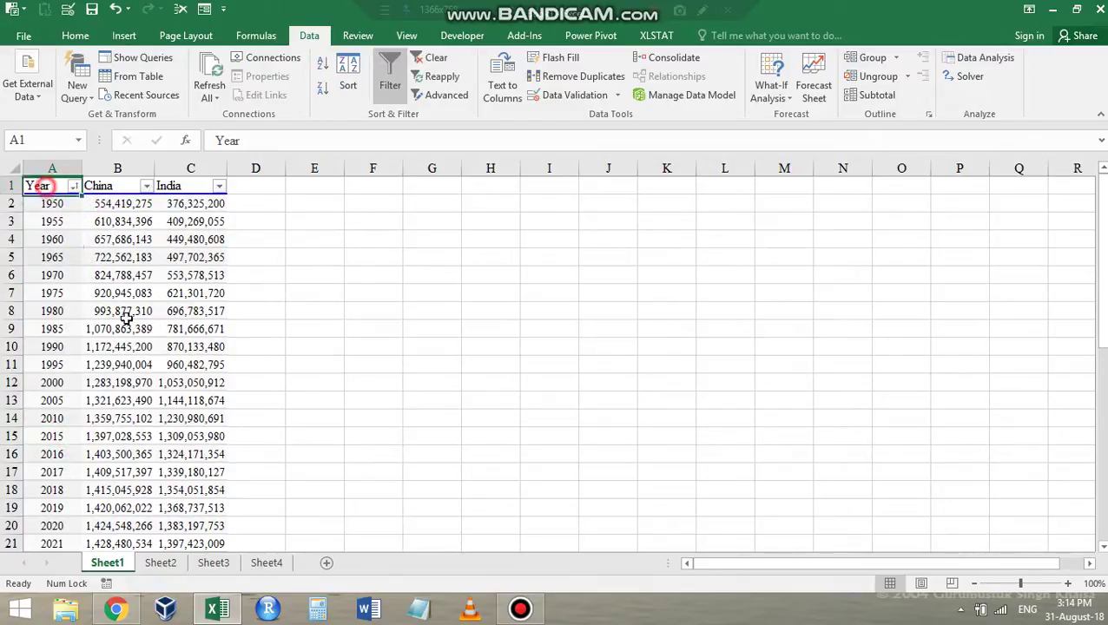
# - Apply All Borders to the A1:C15 Year, China and India range
pyautogui.click(84, 42)
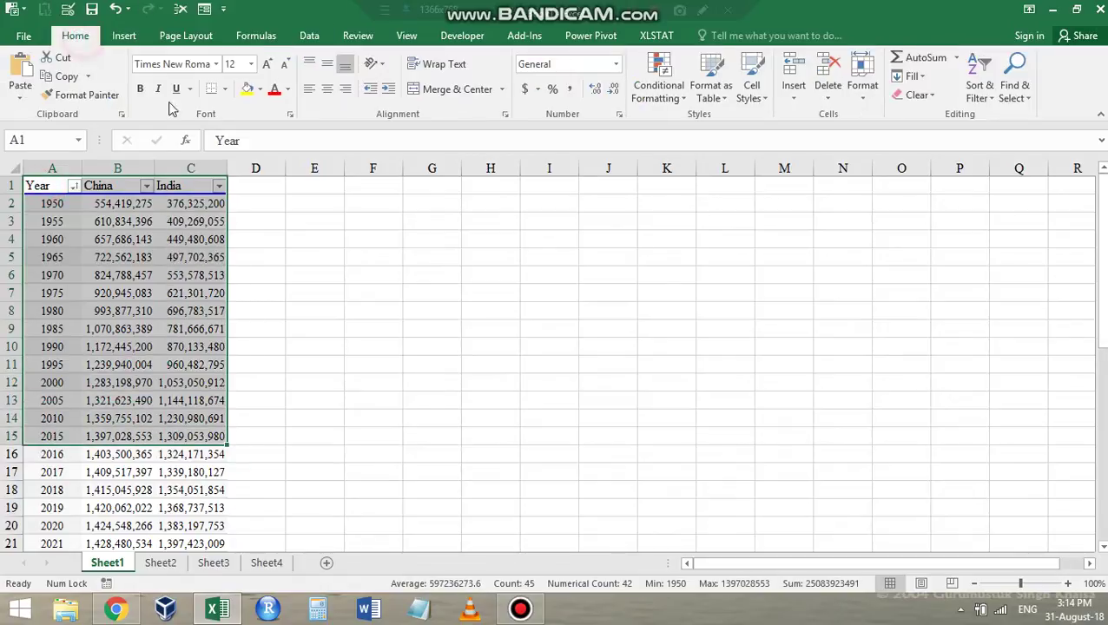
pyautogui.click(224, 88)
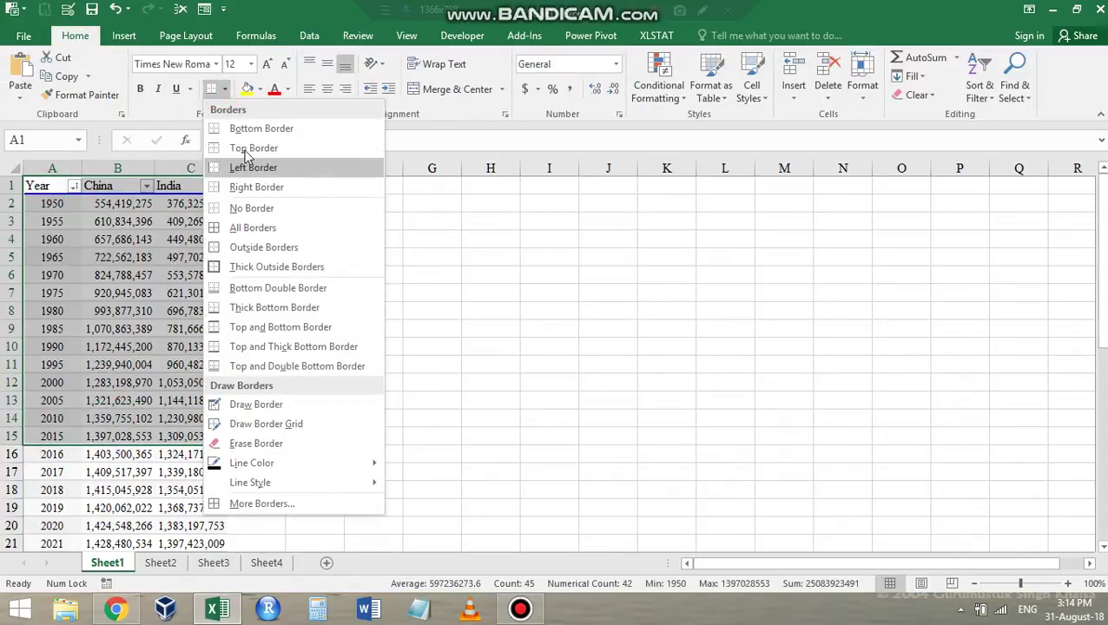
pyautogui.click(240, 224)
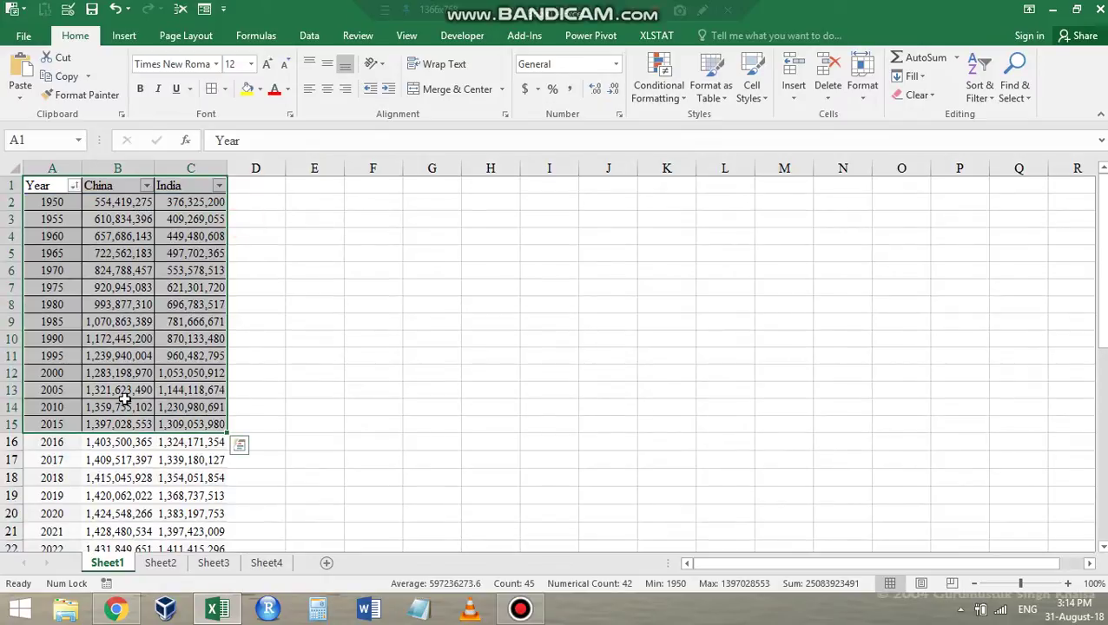
pyautogui.click(267, 252)
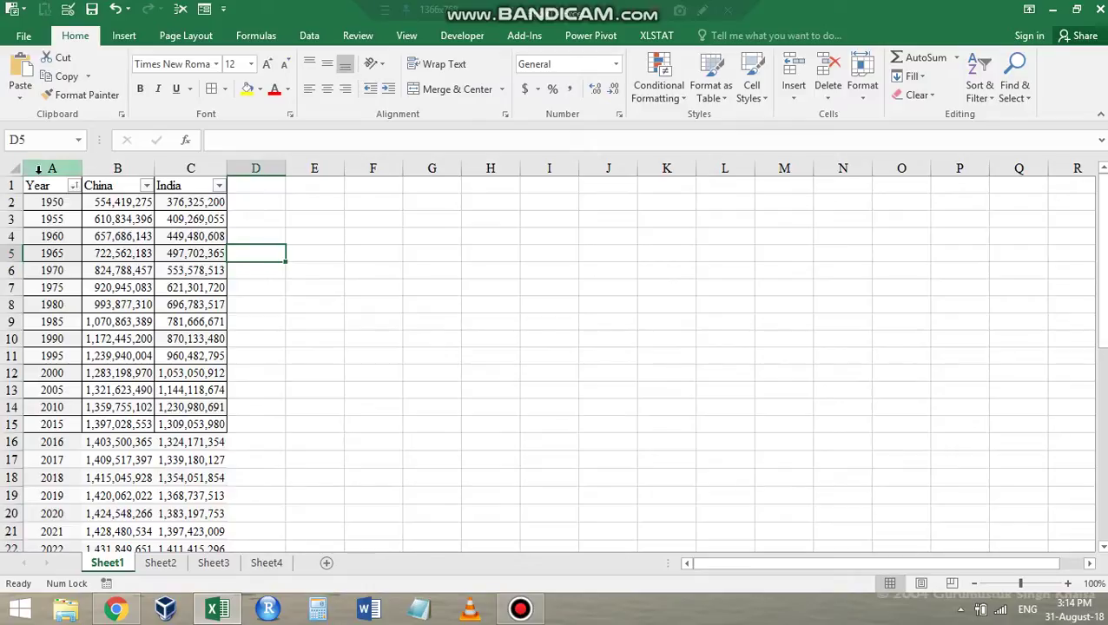
pyautogui.moveTo(52, 186); pyautogui.dragTo(139, 424)
pyautogui.click(124, 36)
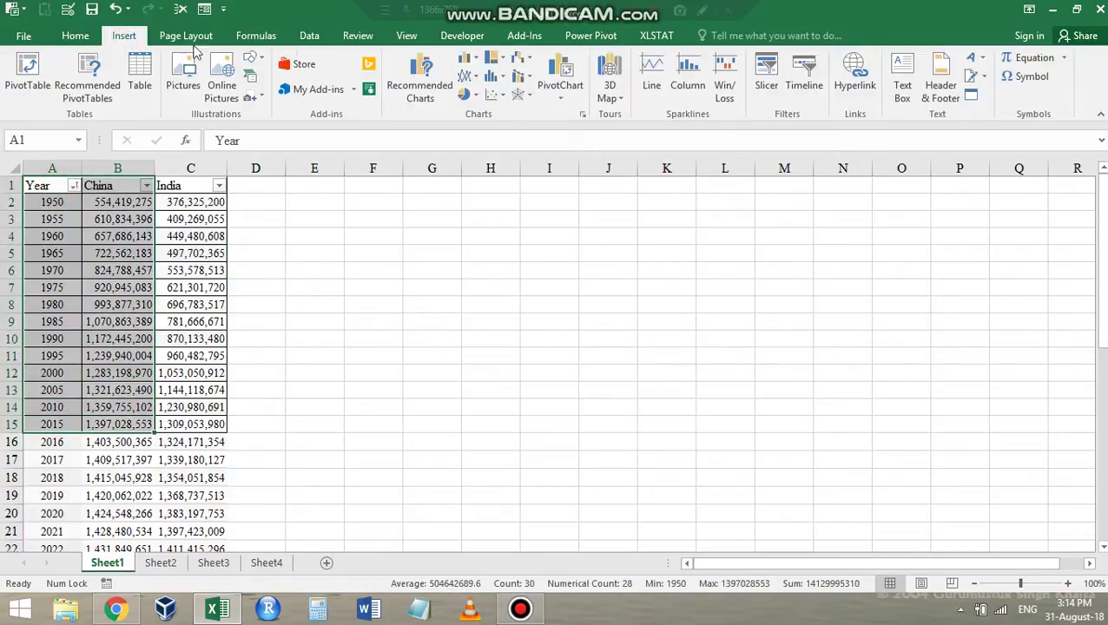
pyautogui.click(467, 76)
pyautogui.click(490, 130)
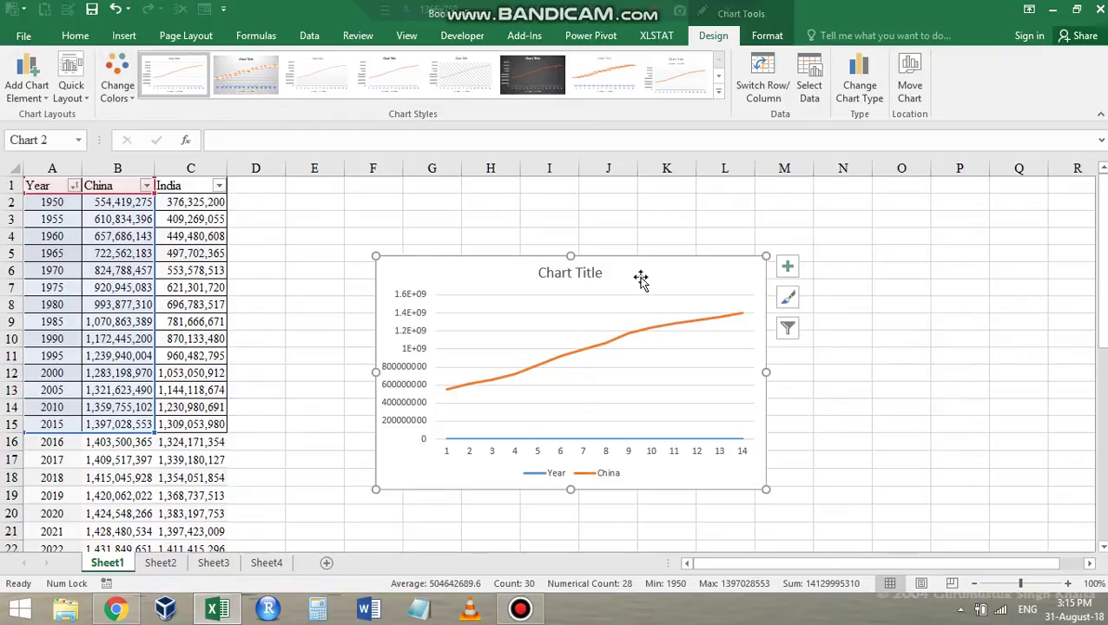
pyautogui.press('Delete')
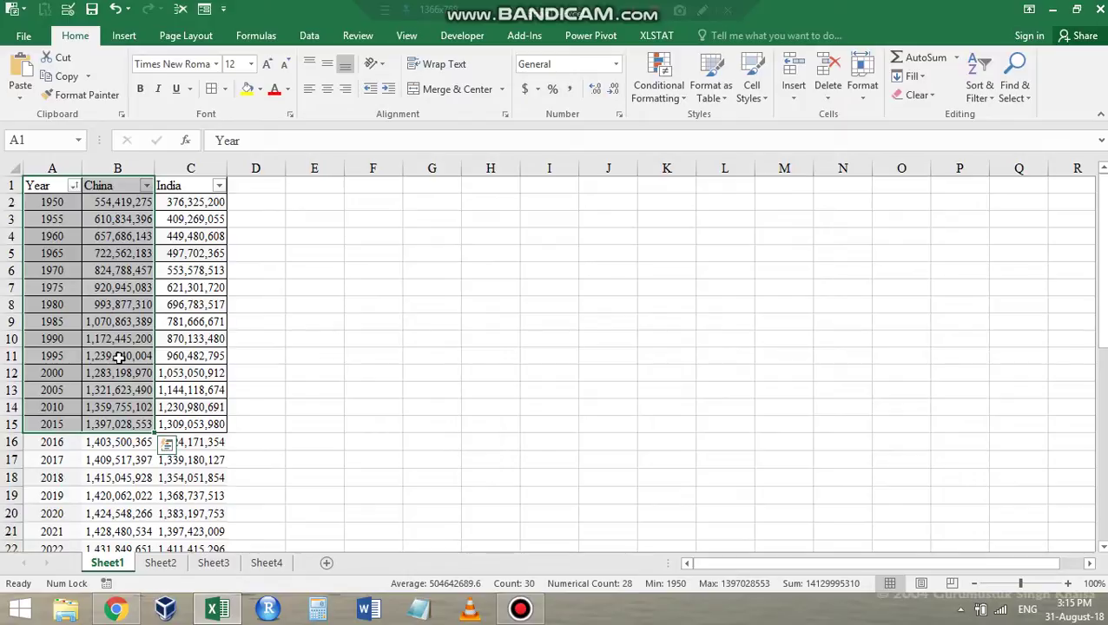
pyautogui.click(129, 37)
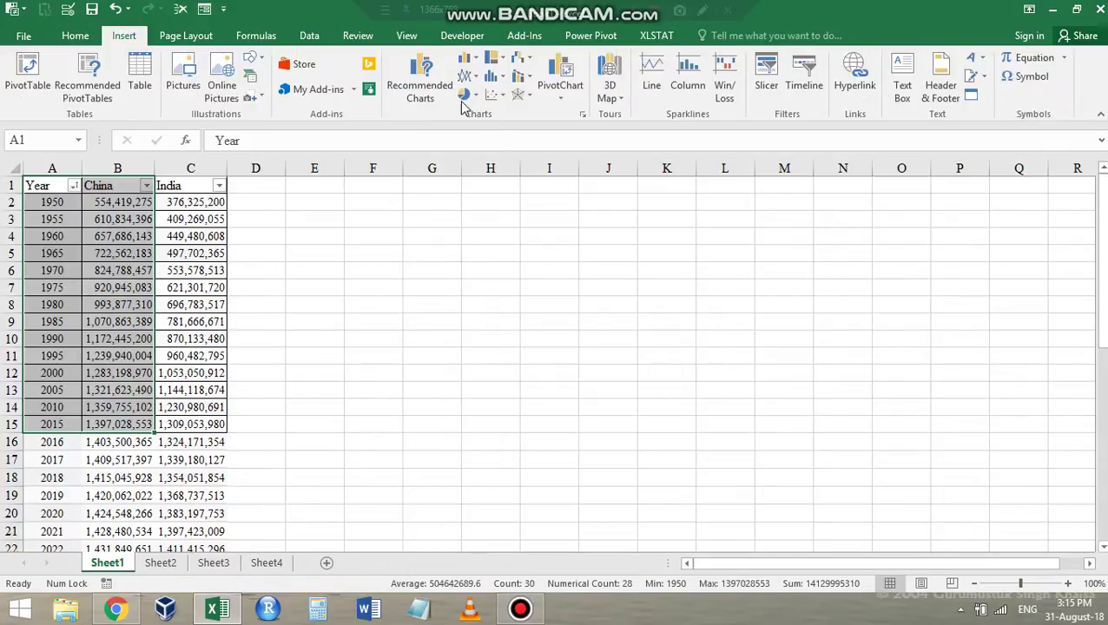
pyautogui.click(494, 94)
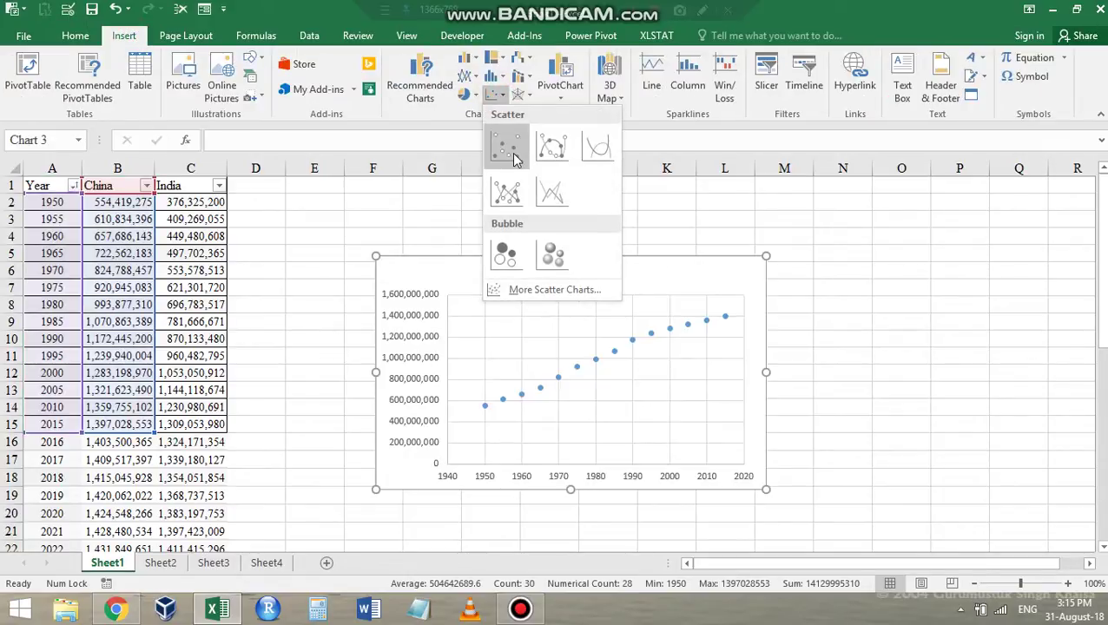
pyautogui.click(556, 149)
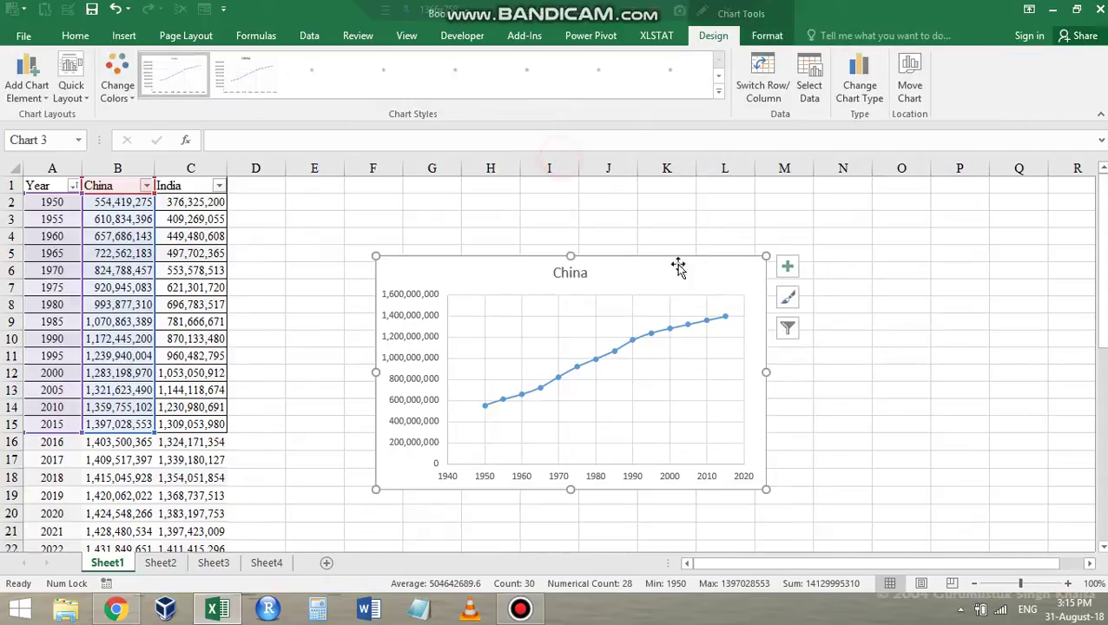
pyautogui.moveTo(767, 256); pyautogui.dragTo(869, 207)
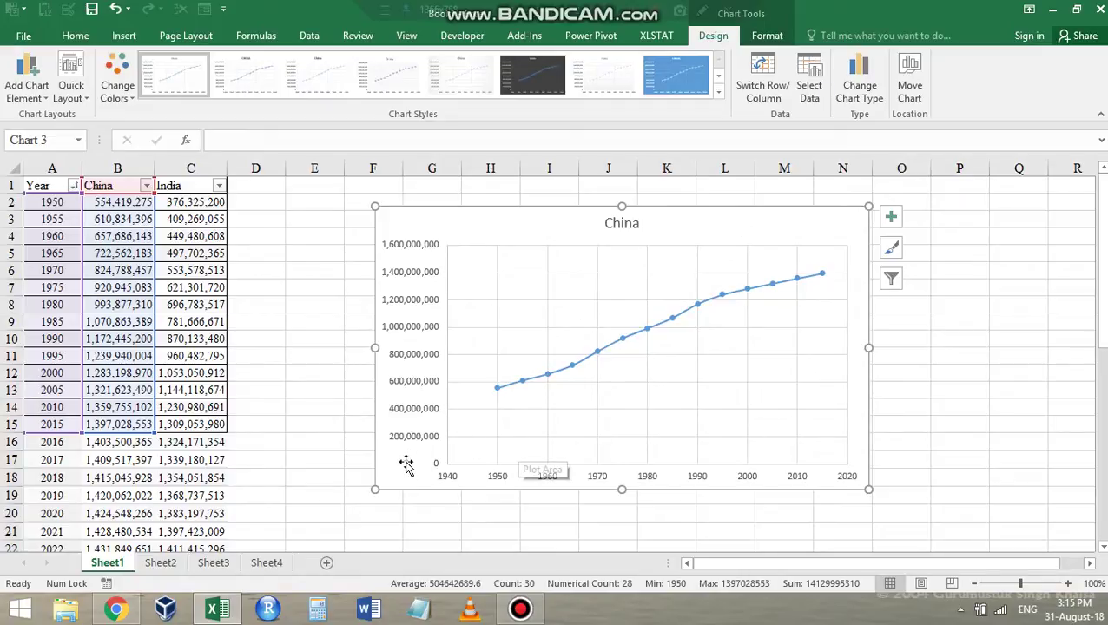
pyautogui.press('Delete')
# - Insert a Scatter with Smooth Lines and Markers chart from A1:C15, then view Select Data
pyautogui.moveTo(59, 186); pyautogui.dragTo(193, 425)
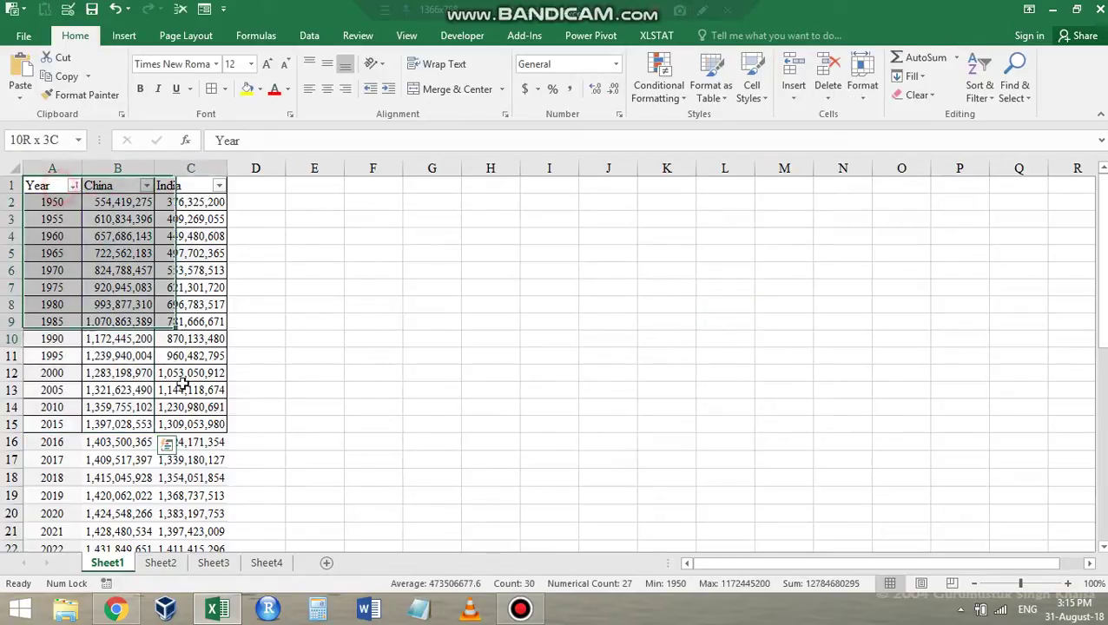
pyautogui.click(122, 36)
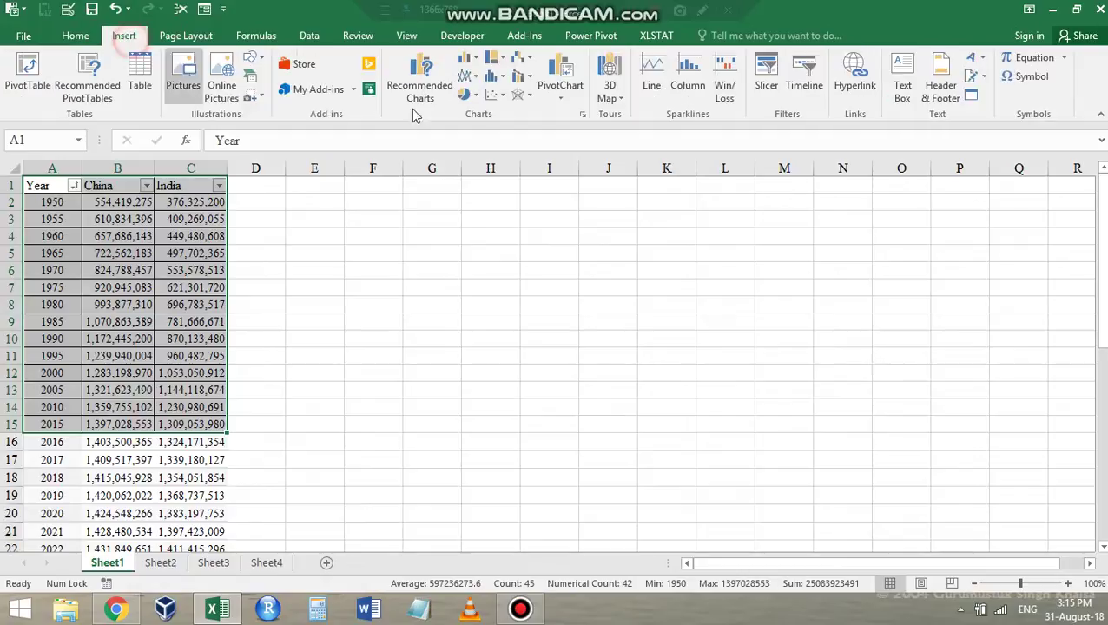
pyautogui.click(496, 93)
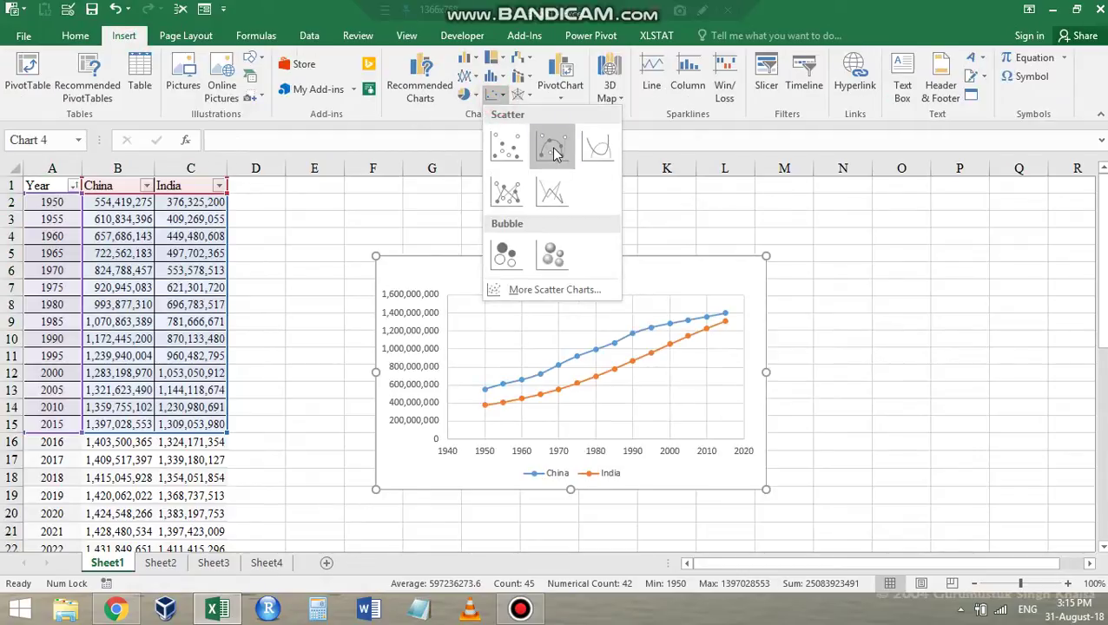
pyautogui.click(554, 149)
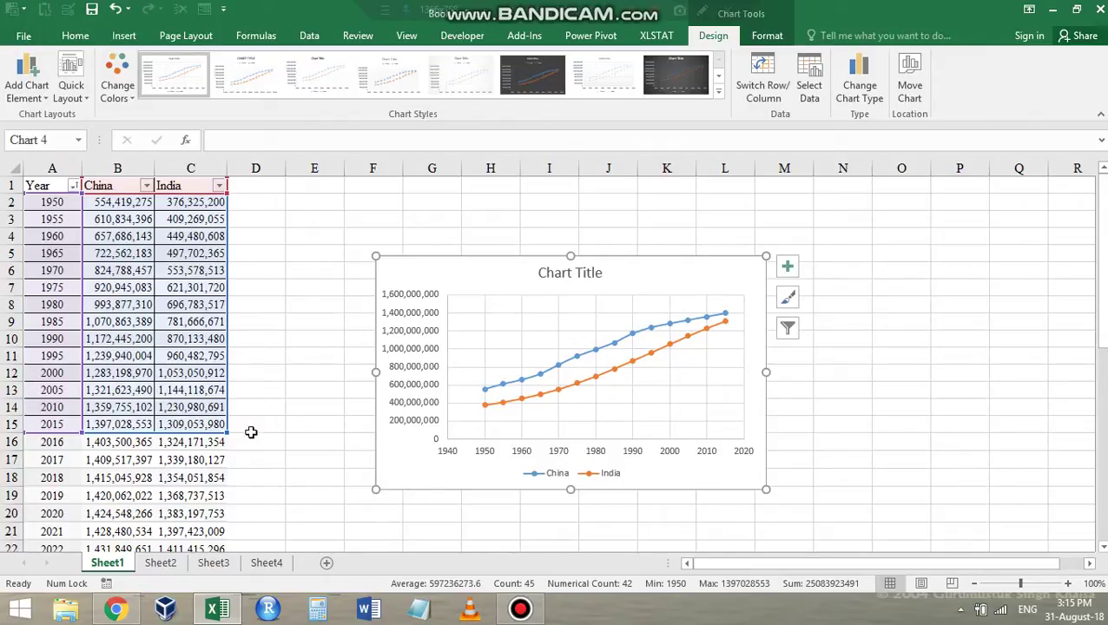
pyautogui.click(812, 91)
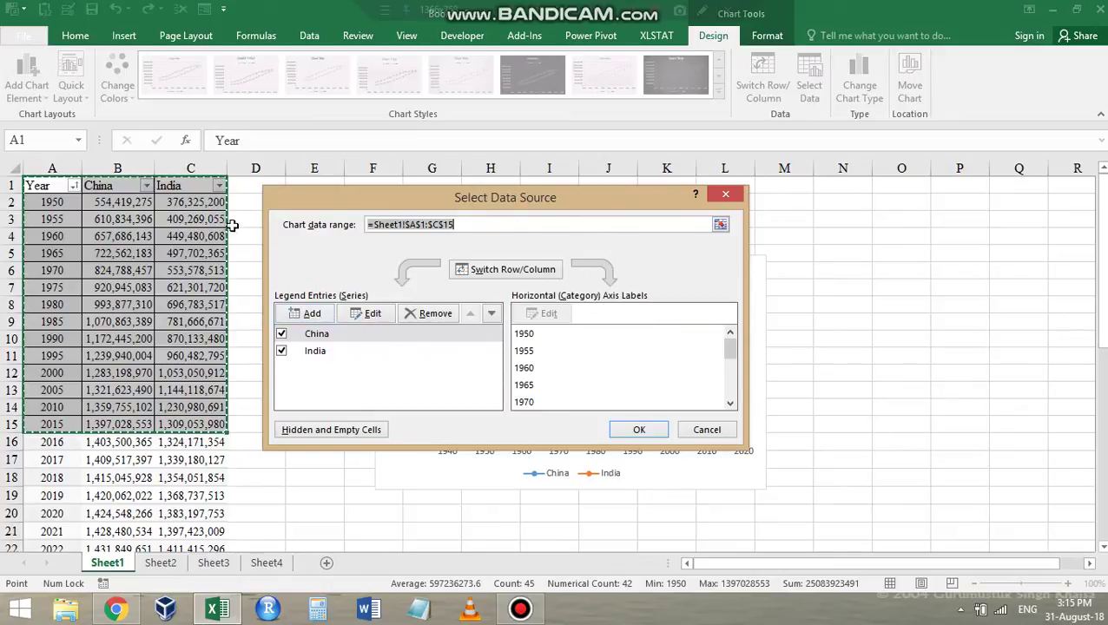
# - Accept the data source, move the chart beside the table, and drag it larger
pyautogui.click(709, 429)
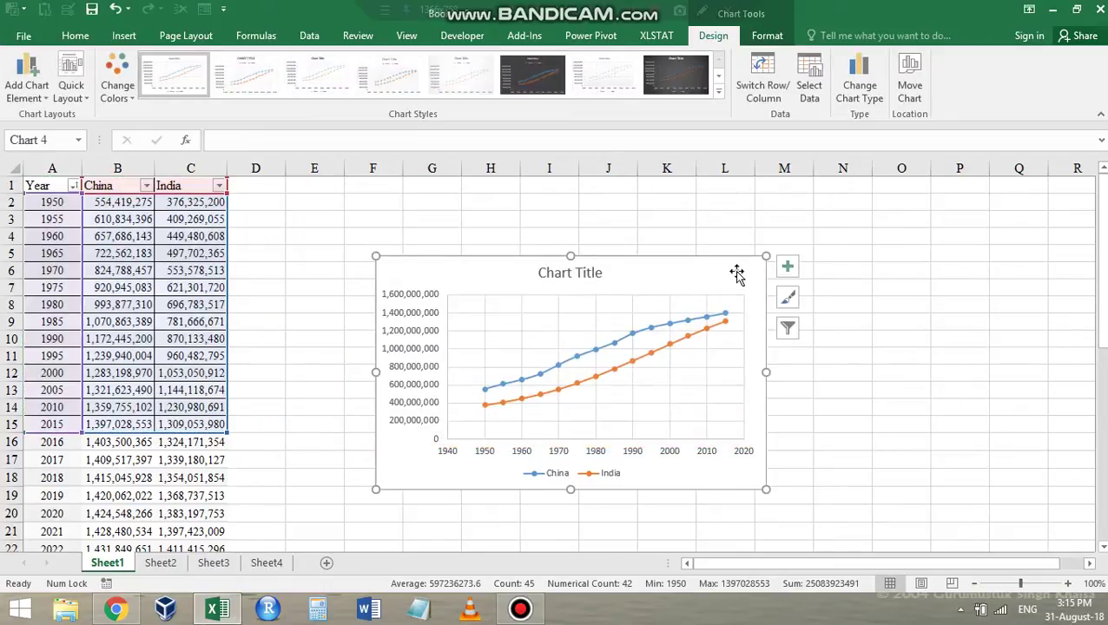
pyautogui.moveTo(736, 274); pyautogui.dragTo(613, 275)
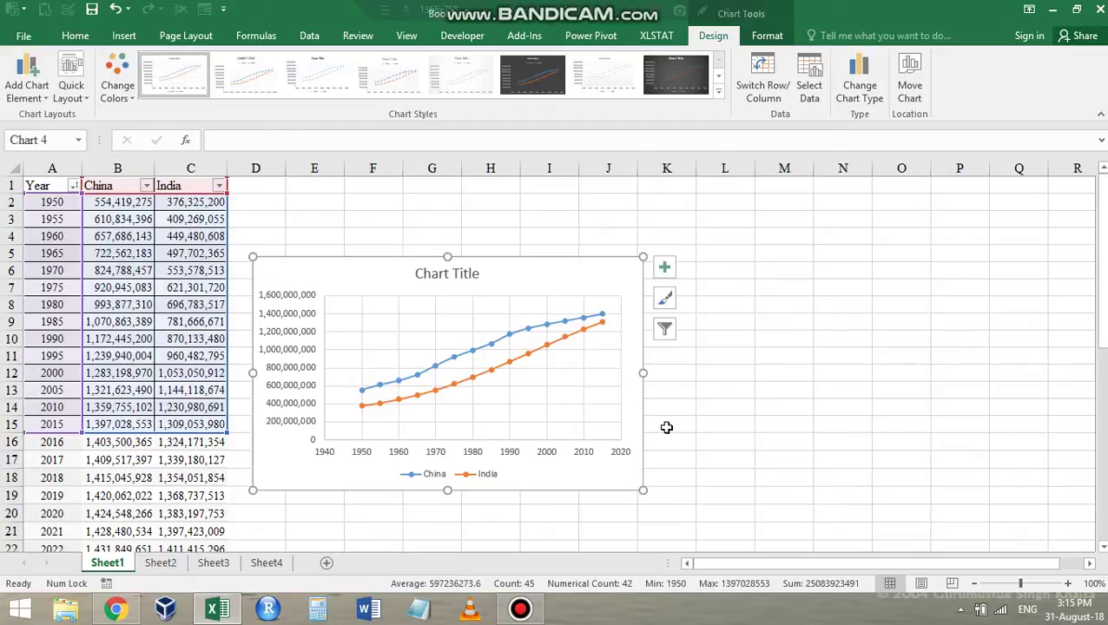
pyautogui.moveTo(642, 257); pyautogui.dragTo(760, 215)
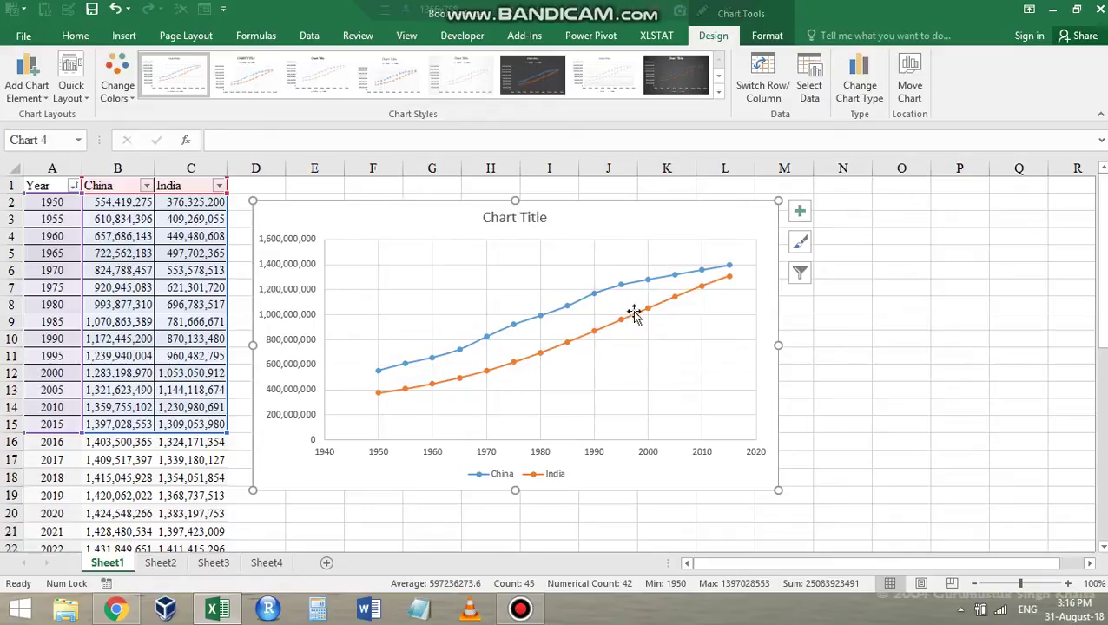
pyautogui.click(946, 373)
pyautogui.click(673, 225)
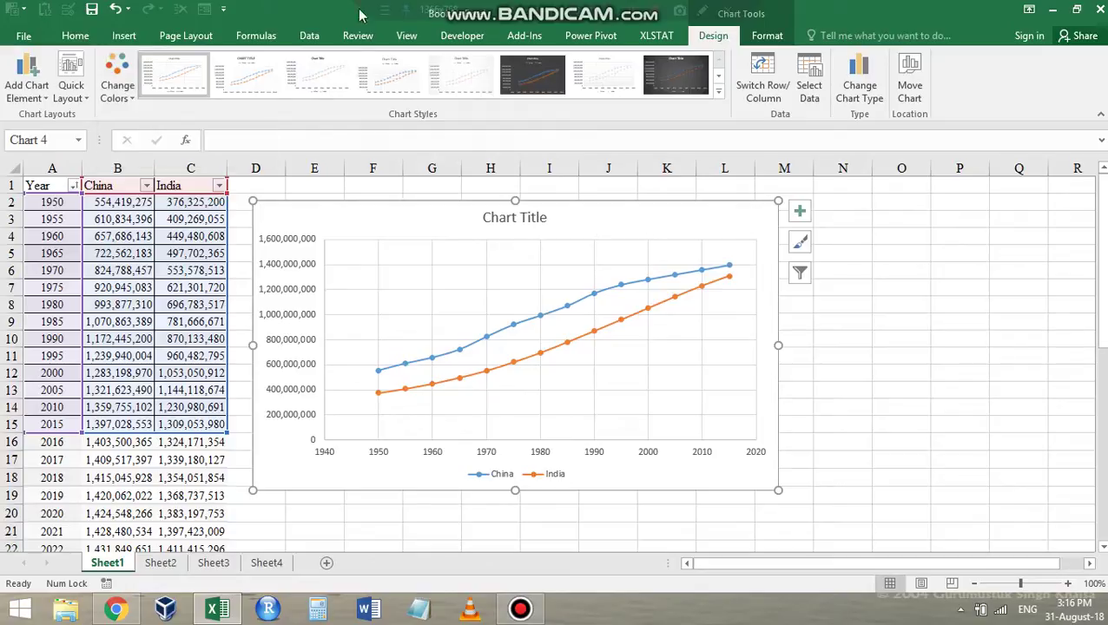
pyautogui.click(766, 35)
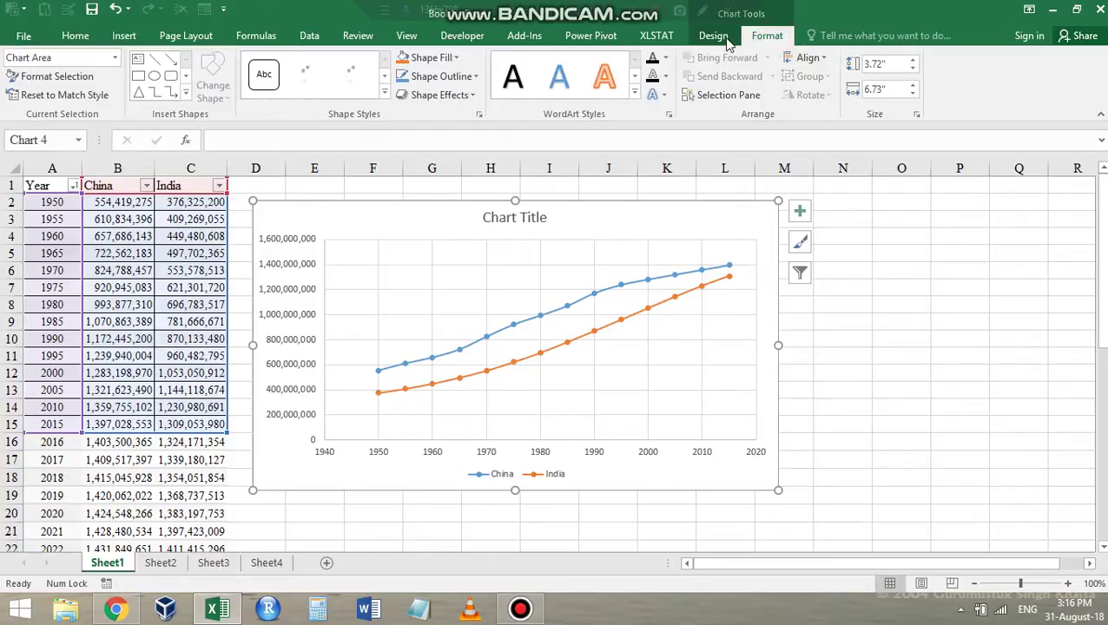
pyautogui.click(713, 36)
pyautogui.click(766, 39)
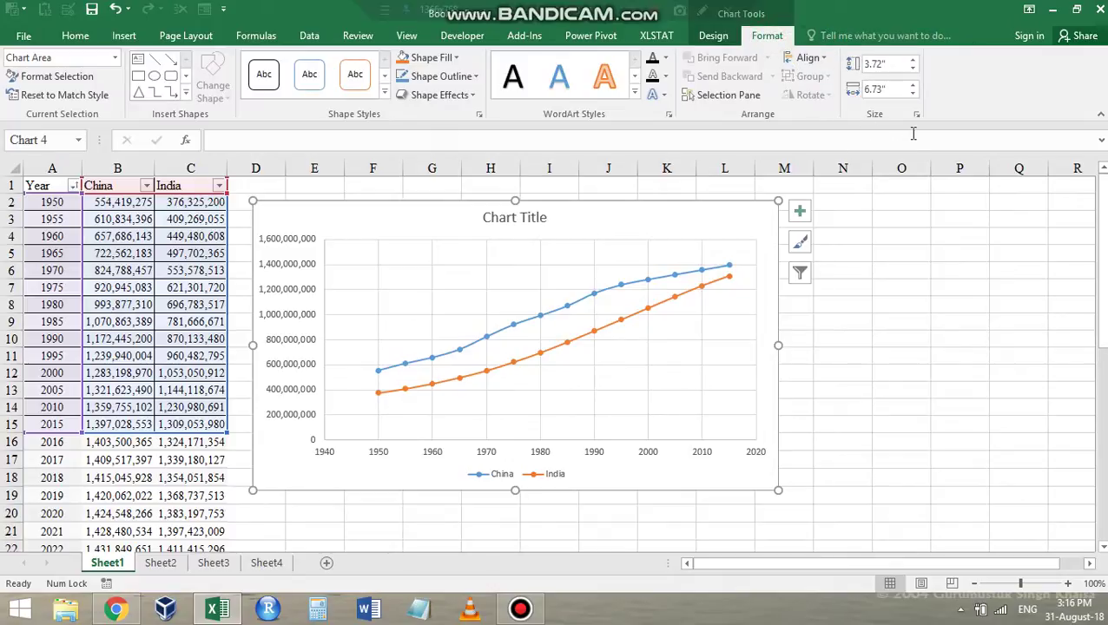
pyautogui.click(712, 35)
pyautogui.click(768, 35)
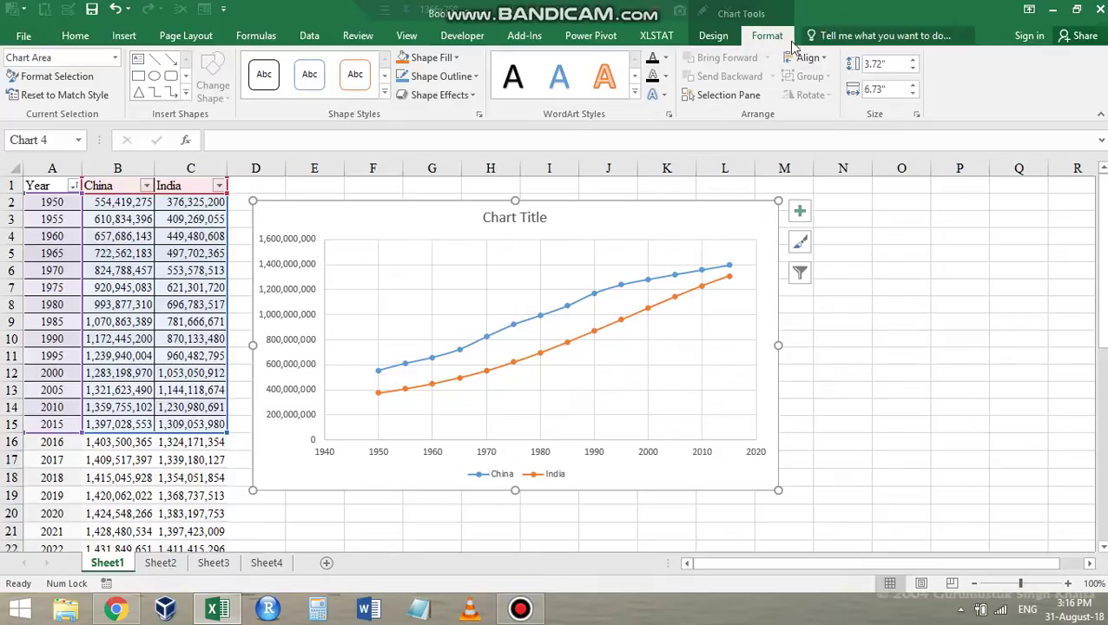
pyautogui.click(713, 36)
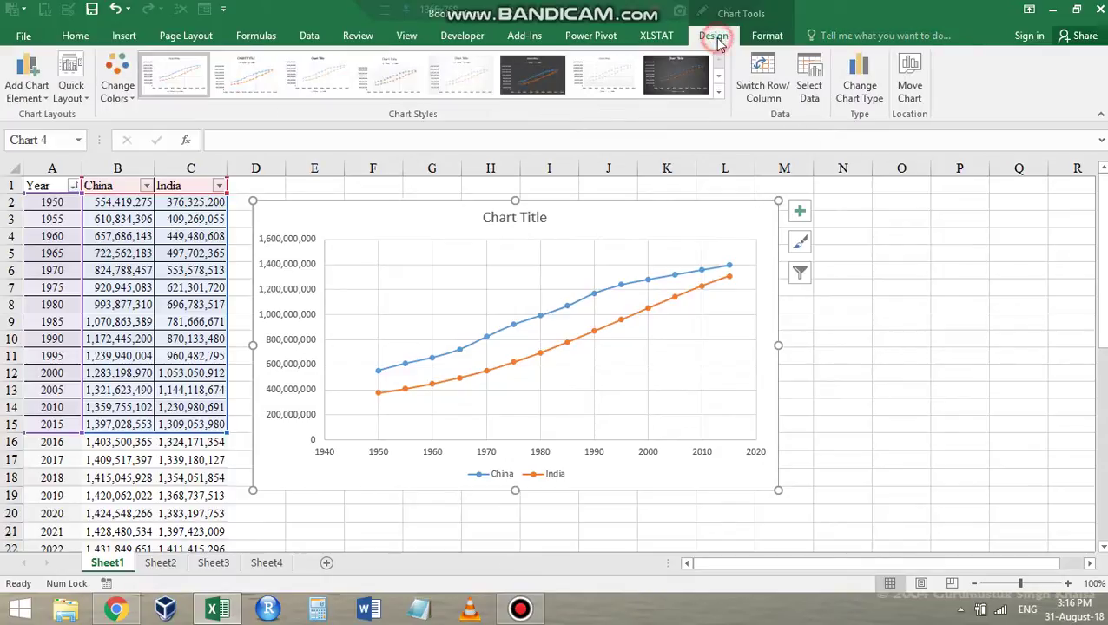
# - Add a linear trendline to the China series through Trendline More Options
pyautogui.click(800, 214)
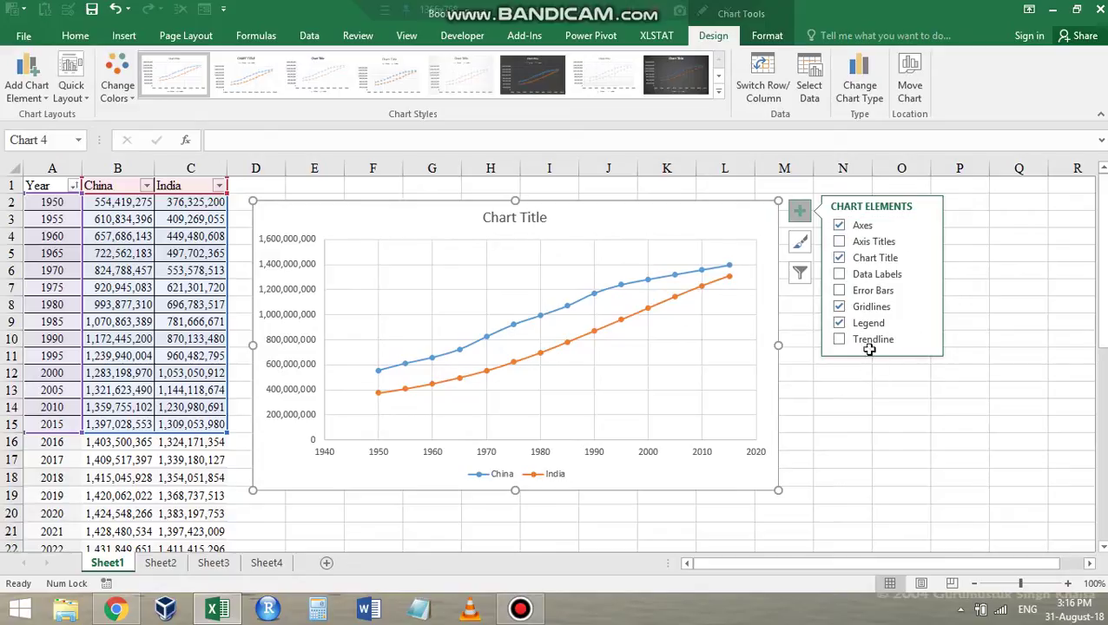
pyautogui.click(923, 341)
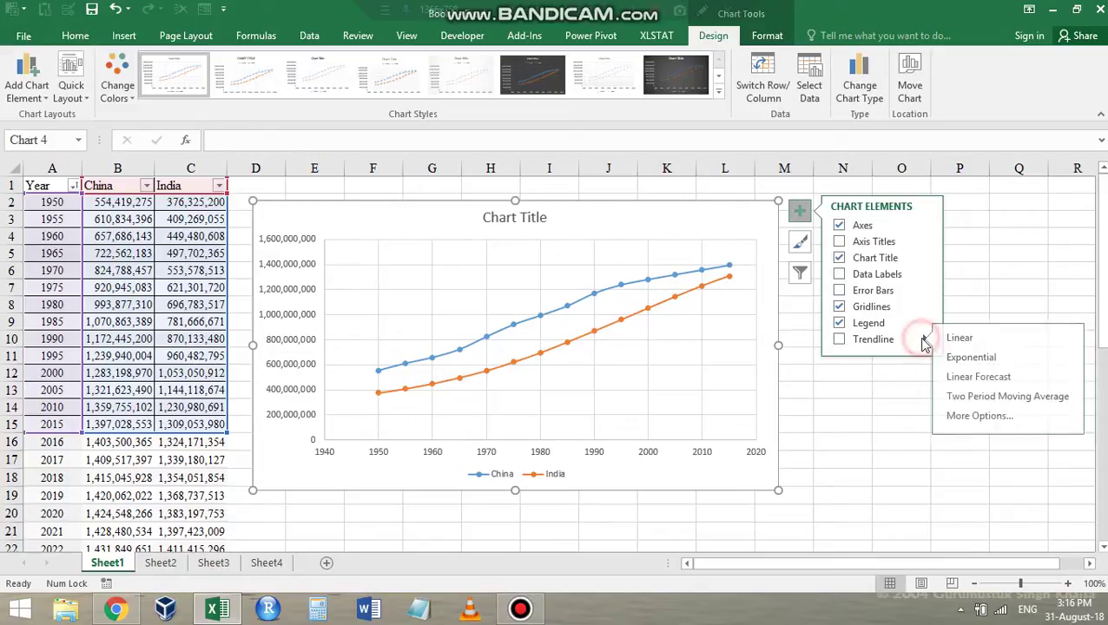
pyautogui.click(989, 416)
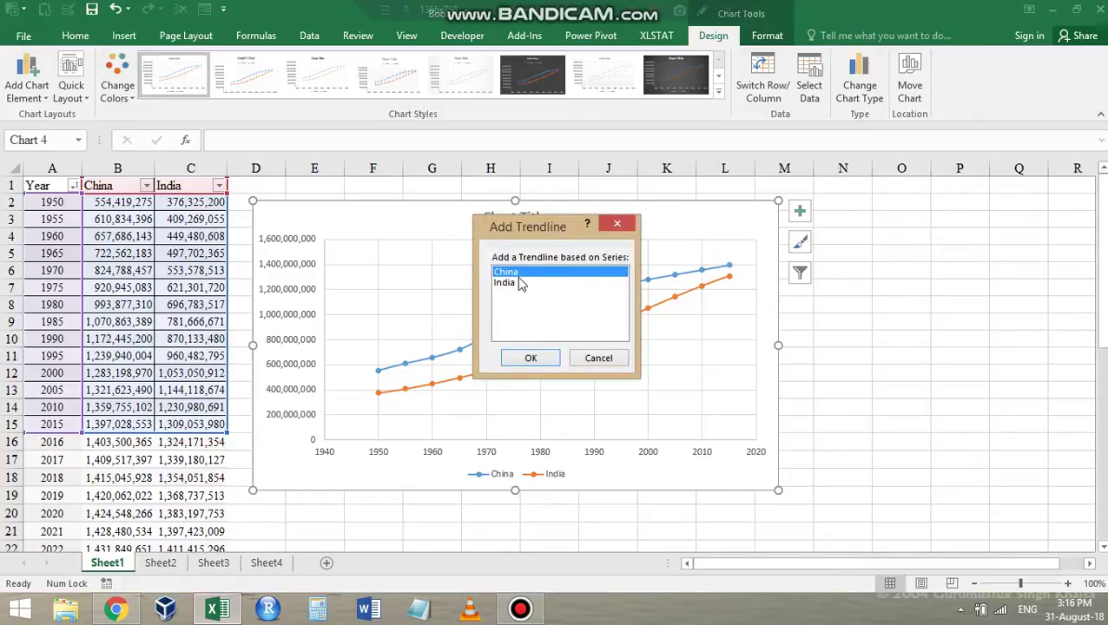
pyautogui.click(536, 366)
# - Collapse the ribbon and show the trendline's R² (0.9845), leaving the equation hidden
pyautogui.scroll(-1, 1081, 317)
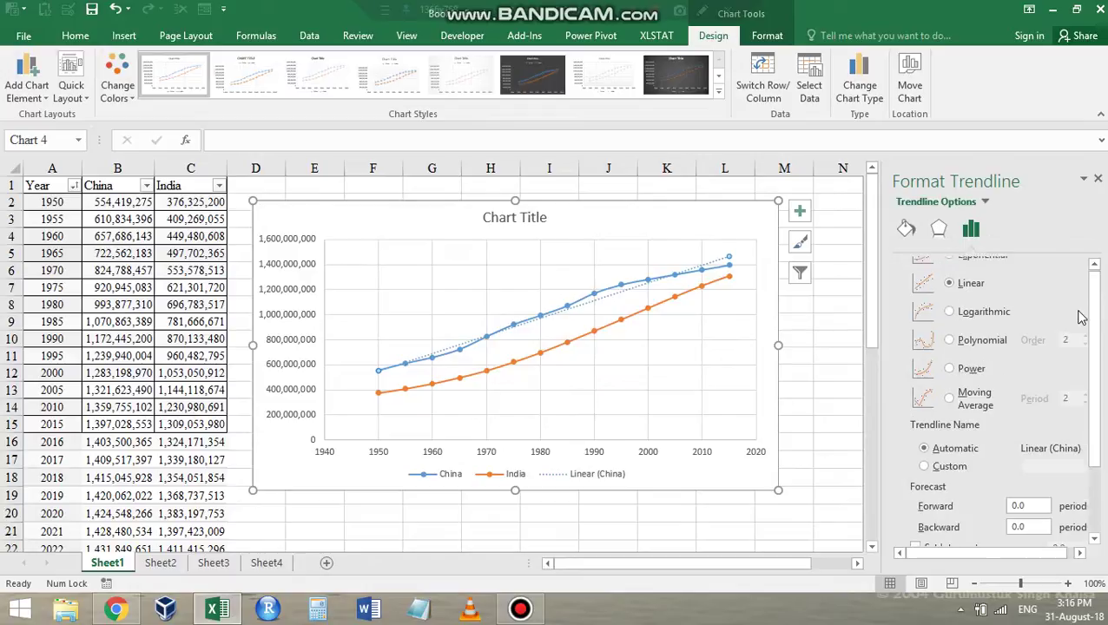
pyautogui.scroll(-1, 1081, 317)
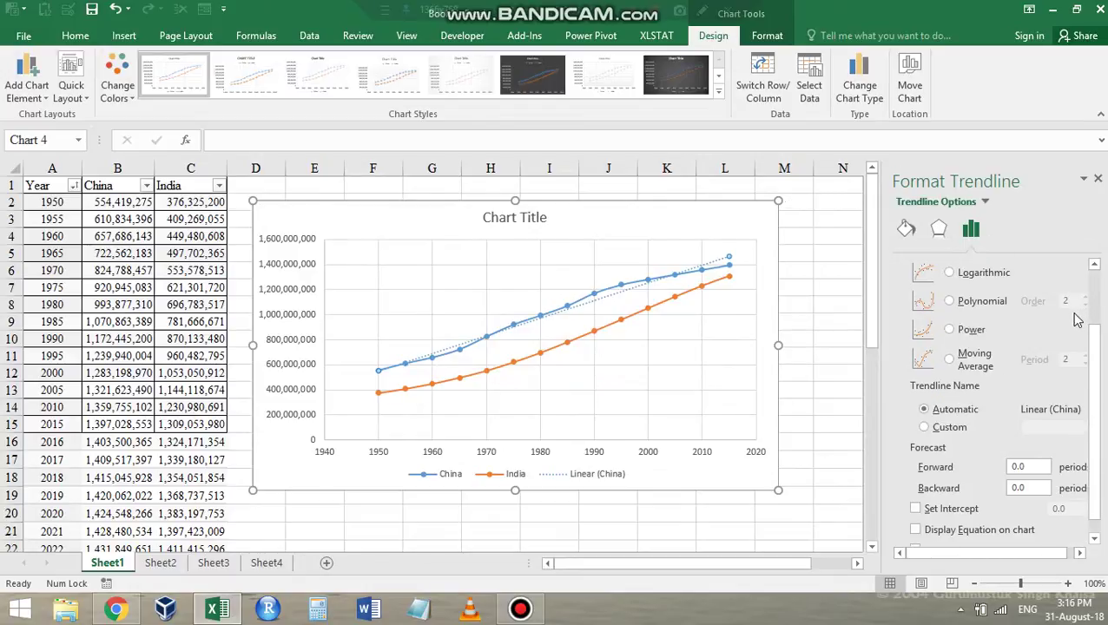
pyautogui.hotkey('ctrl', 'F1')
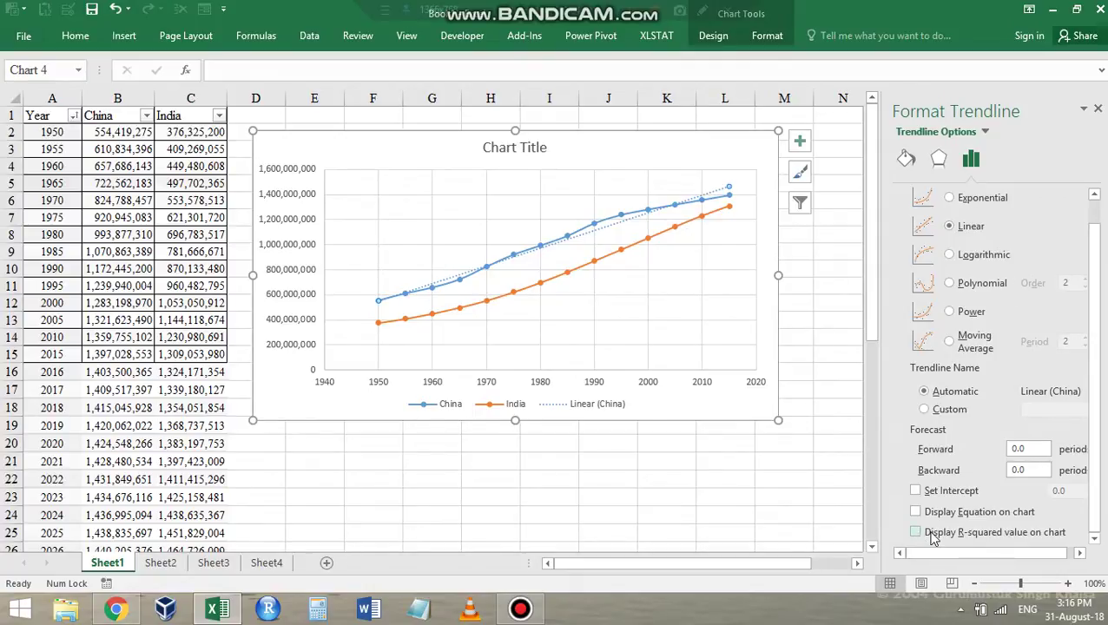
pyautogui.click(933, 537)
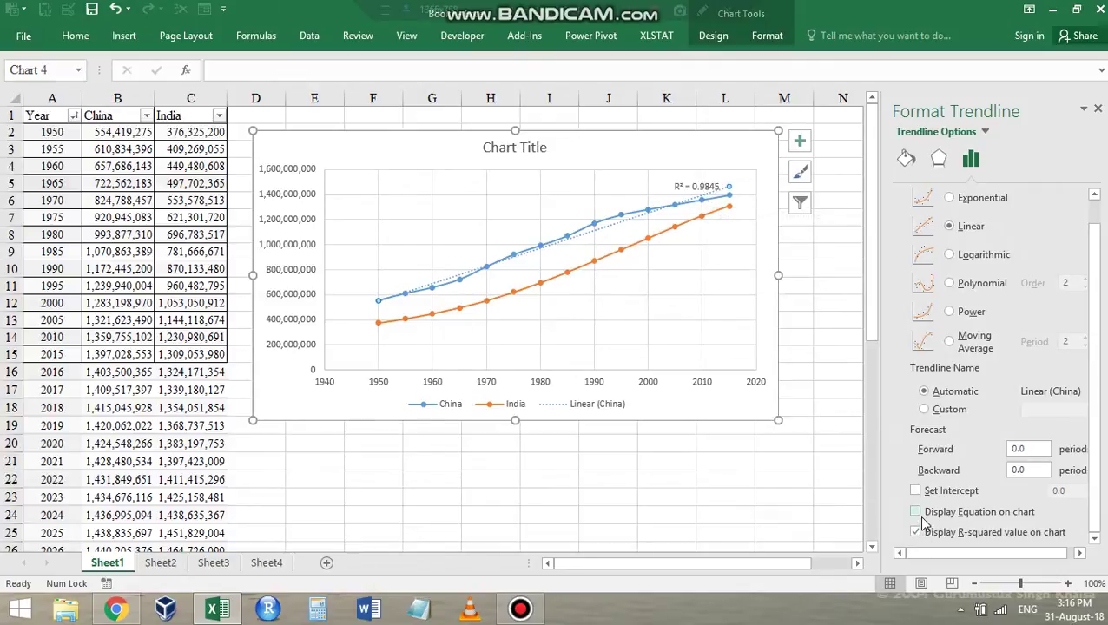
pyautogui.click(918, 512)
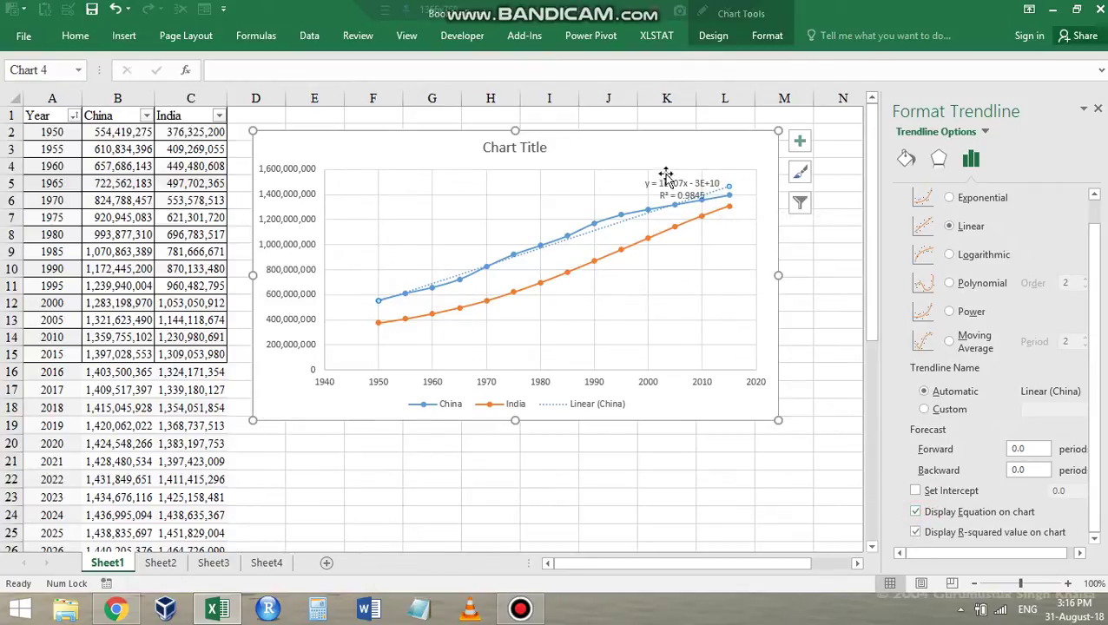
pyautogui.click(917, 512)
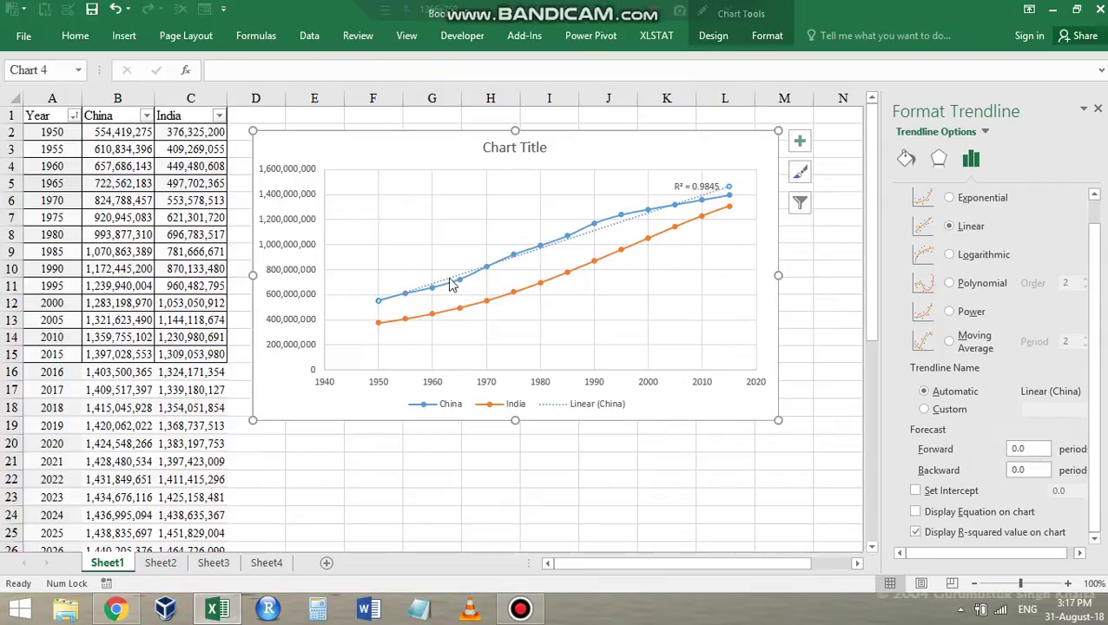
pyautogui.scroll(2, 977, 222)
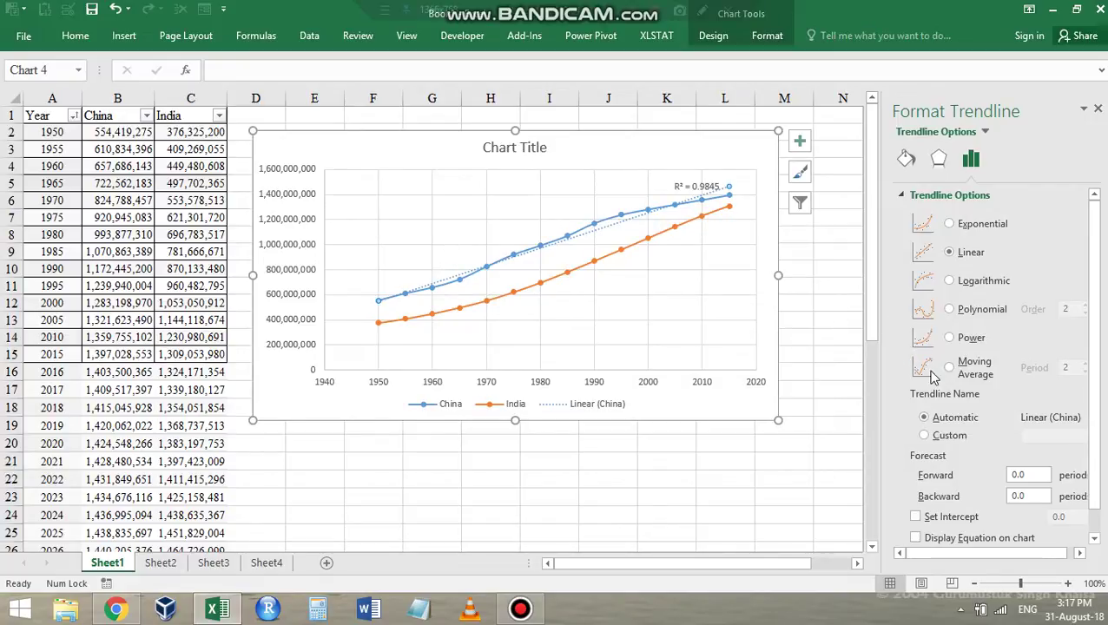
# - Switch the China trendline to an order-2 polynomial, briefly toggling the equation display on and off
pyautogui.click(956, 312)
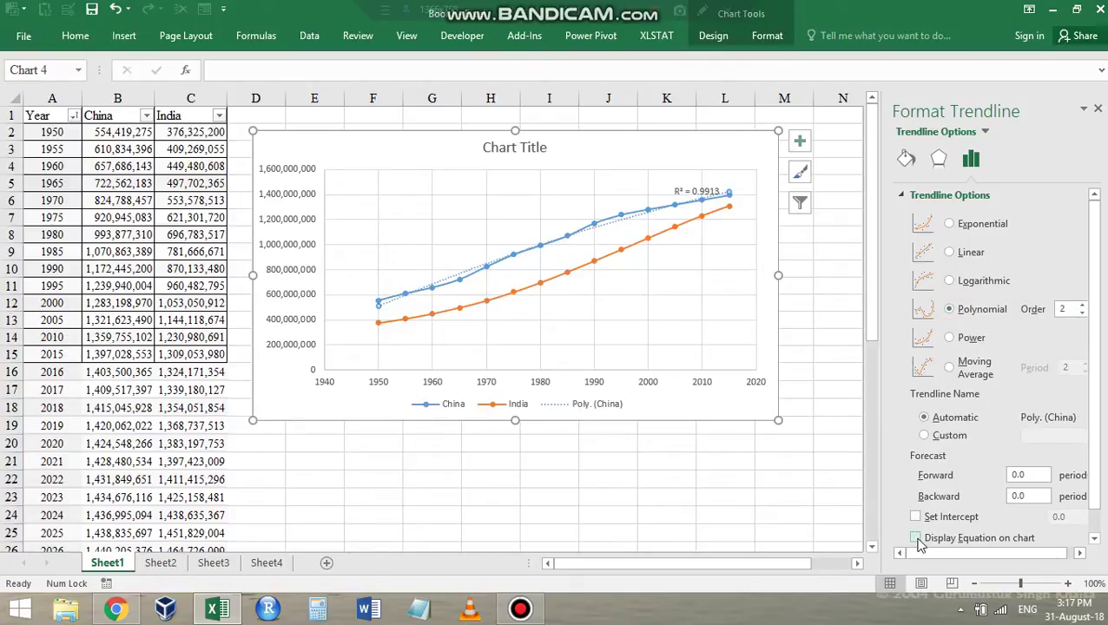
pyautogui.click(916, 538)
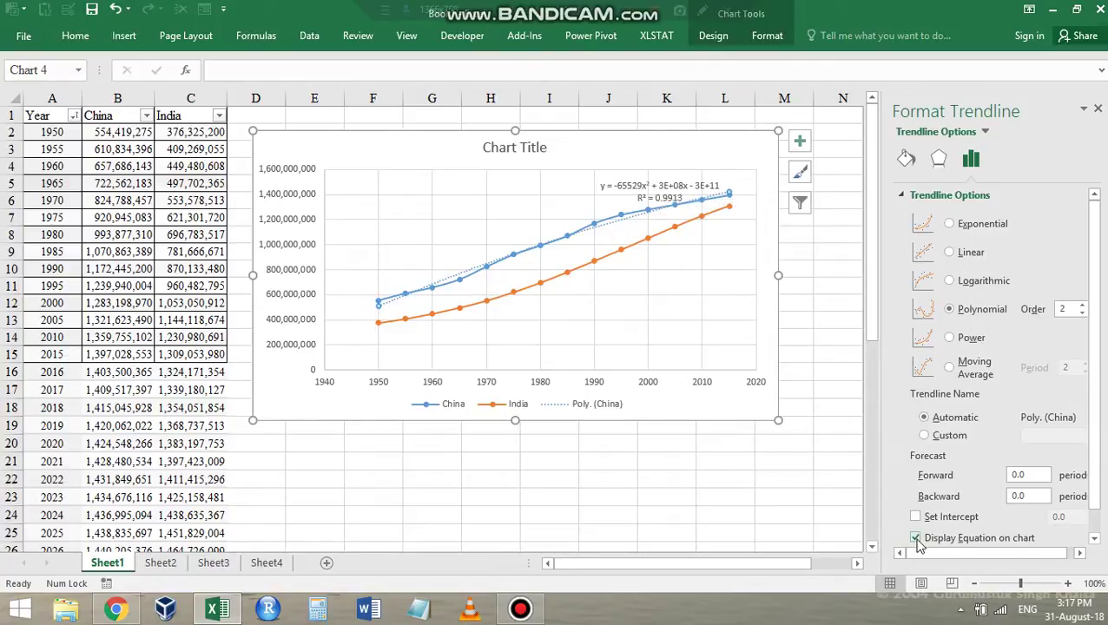
pyautogui.click(917, 540)
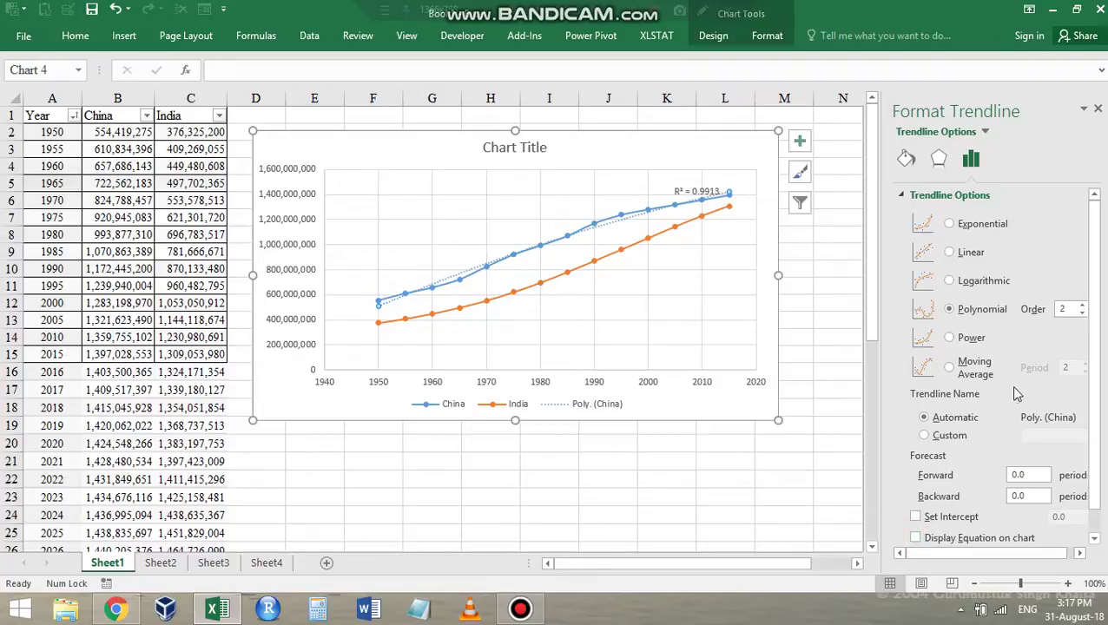
pyautogui.scroll(-1, 1030, 393)
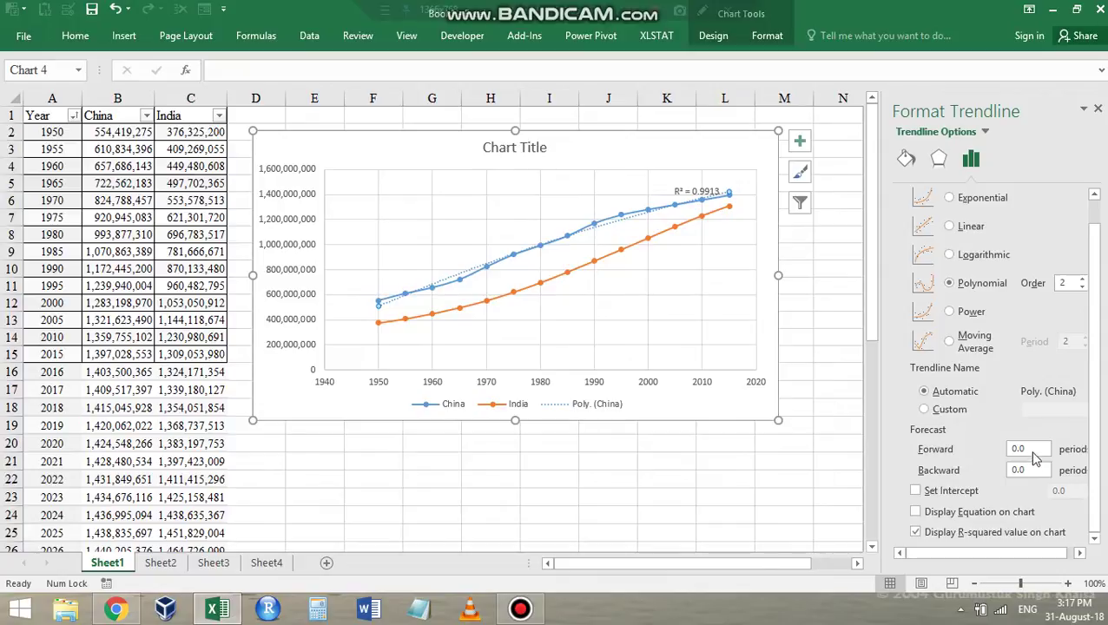
# - Set the China trendline to forecast 10 periods forward and raise its polynomial order to 3
pyautogui.moveTo(1035, 459); pyautogui.dragTo(959, 445)
pyautogui.press('Tab')
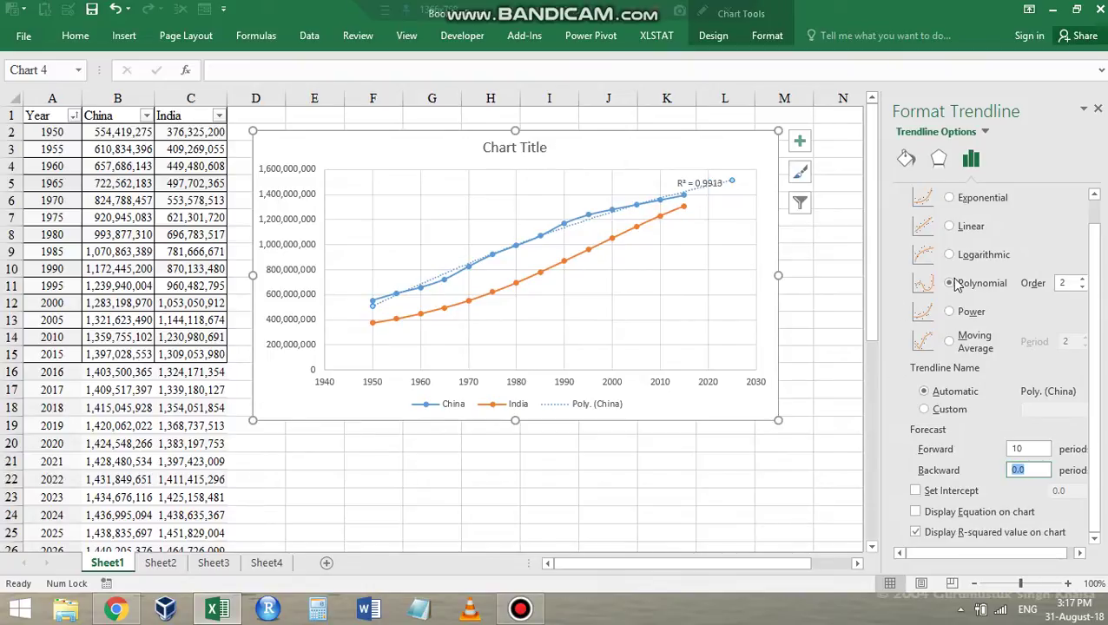
pyautogui.click(1082, 280)
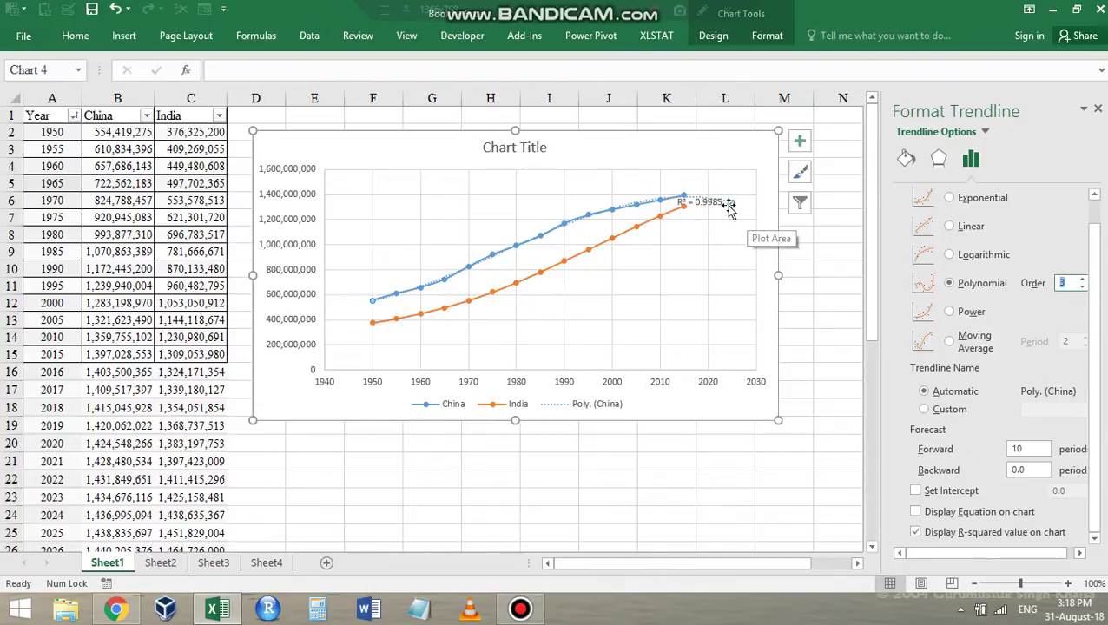
# - Select the India series and add a trendline from Chart Elements > Trendline > More Options
pyautogui.click(1099, 110)
pyautogui.click(837, 354)
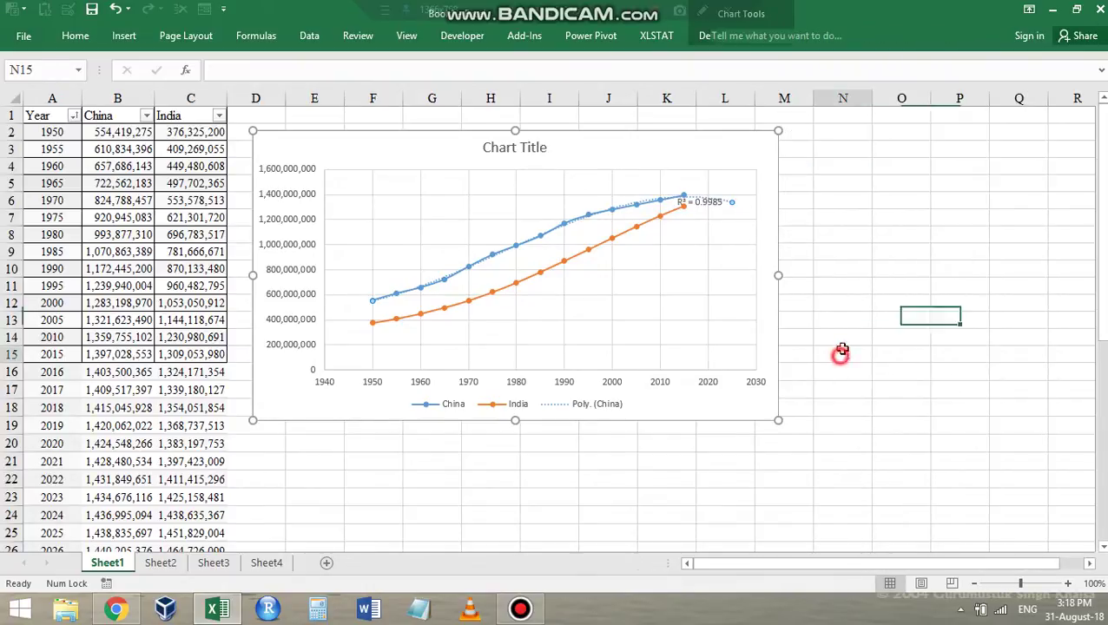
pyautogui.click(545, 272)
pyautogui.click(798, 141)
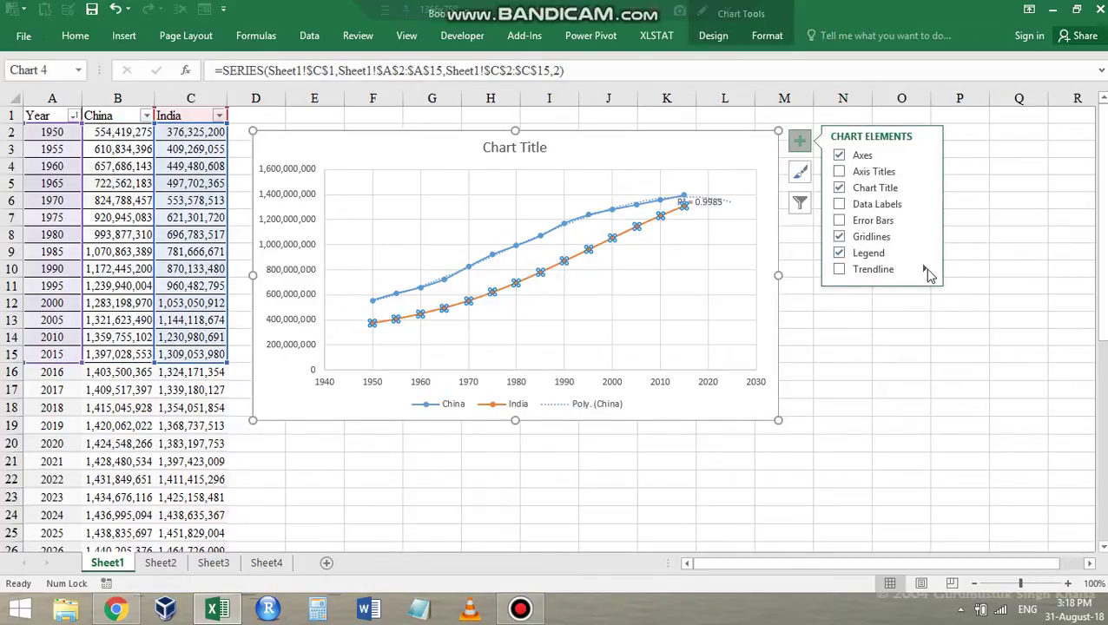
pyautogui.click(925, 271)
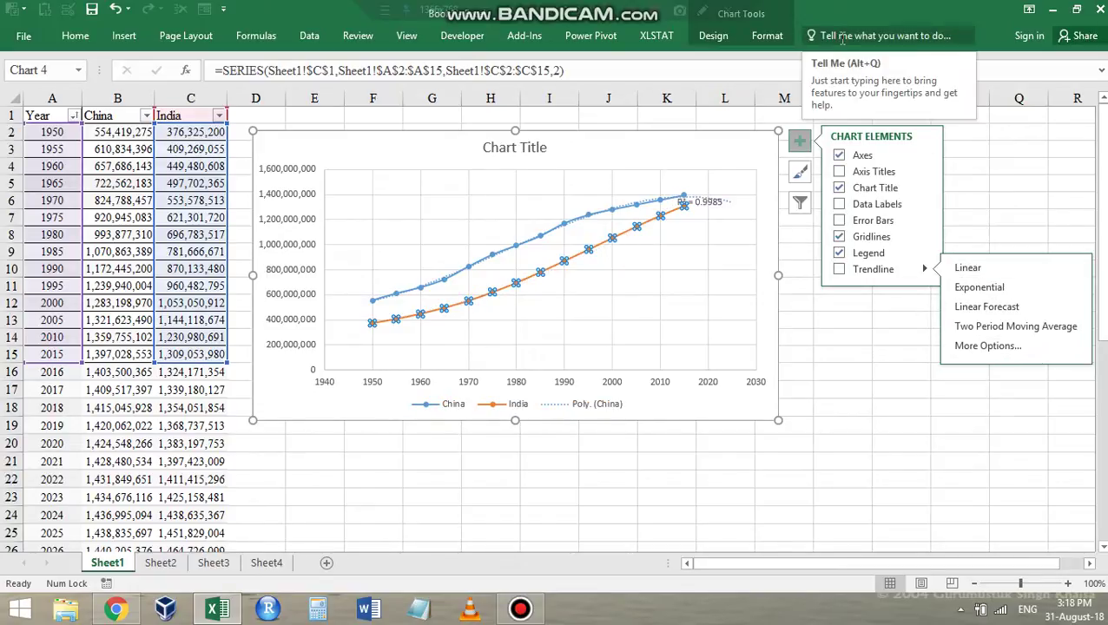
pyautogui.click(986, 347)
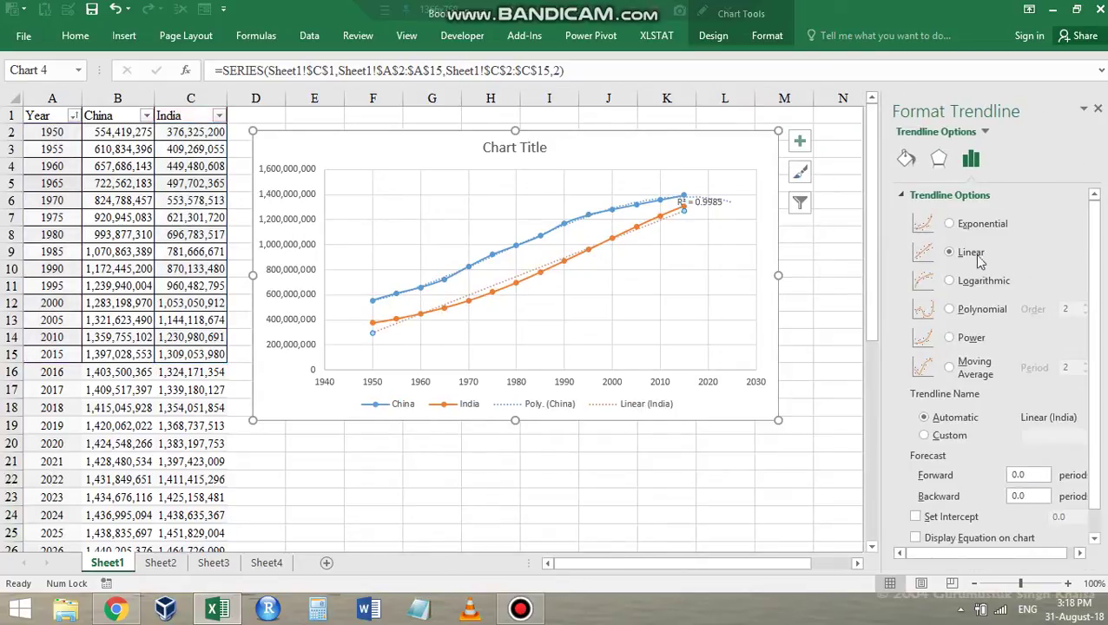
# - Make the India trendline a 3rd-order polynomial forecasting 10 periods forward
pyautogui.click(950, 310)
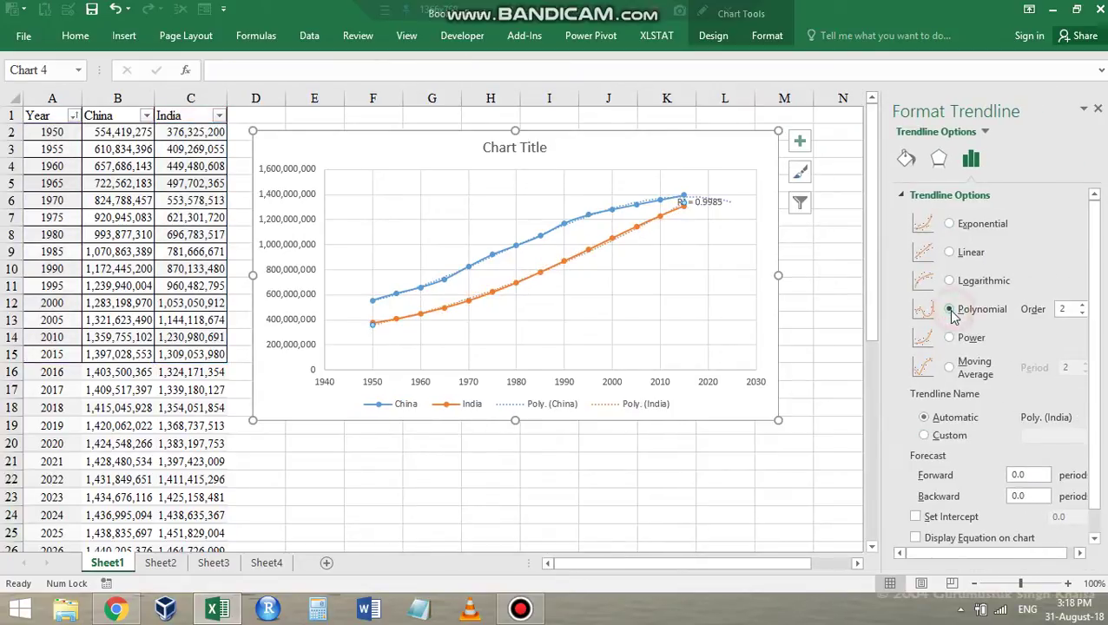
pyautogui.click(1083, 308)
pyautogui.scroll(-2, 766, 308)
pyautogui.click(1038, 449)
pyautogui.write('10')
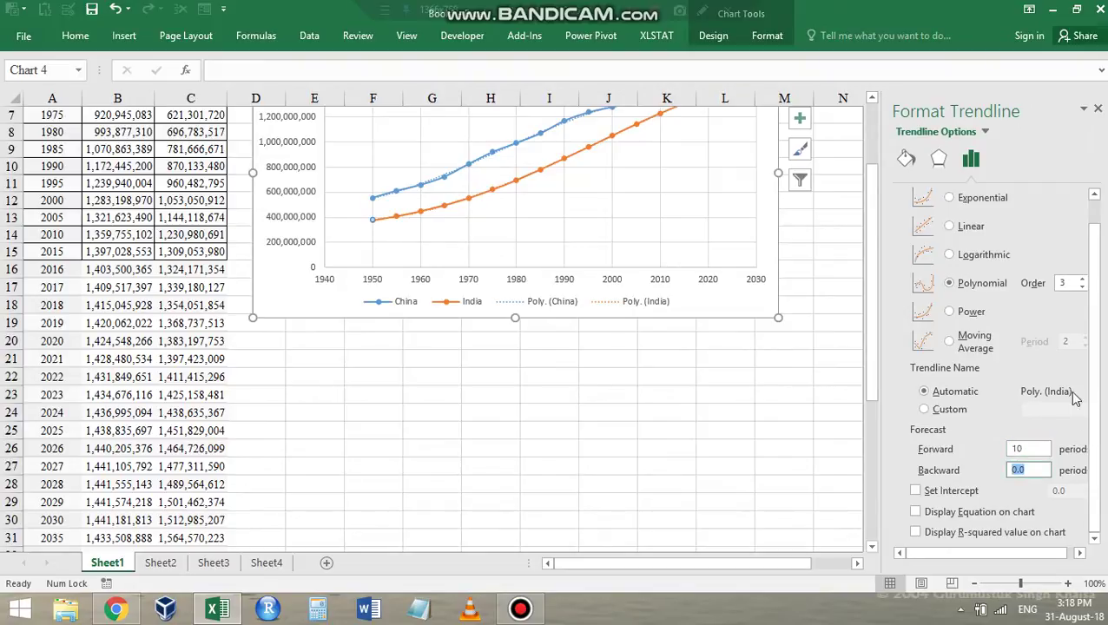
pyautogui.press('Tab')
pyautogui.click(814, 292)
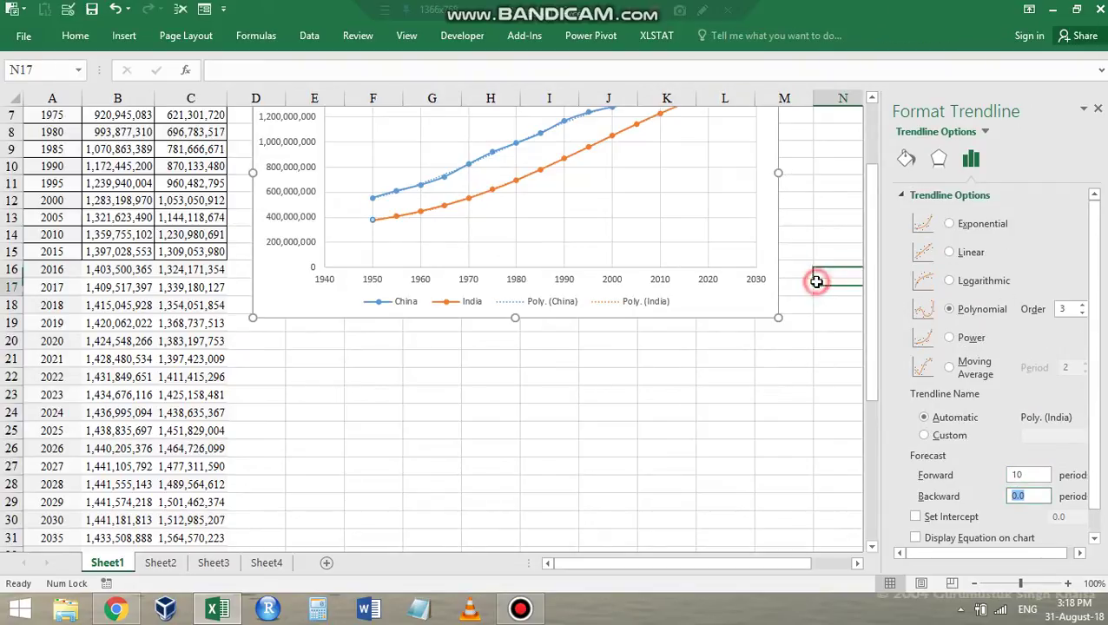
# - Widen the chart to the right, stretch it taller, and scroll to show the whole chart
pyautogui.click(1100, 113)
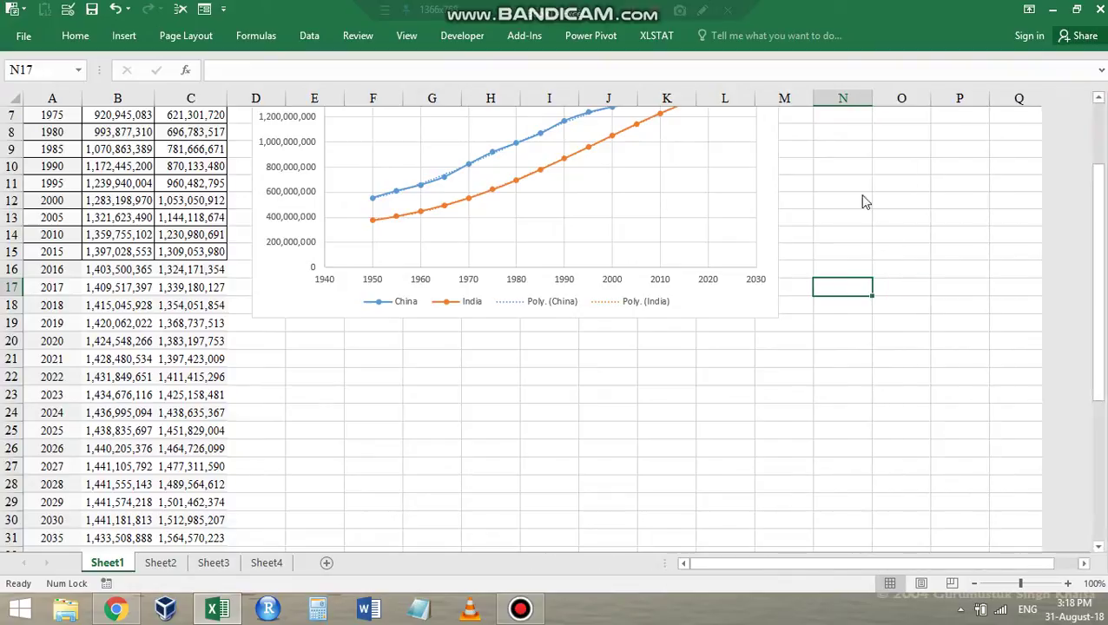
pyautogui.click(846, 186)
pyautogui.scroll(2, 843, 279)
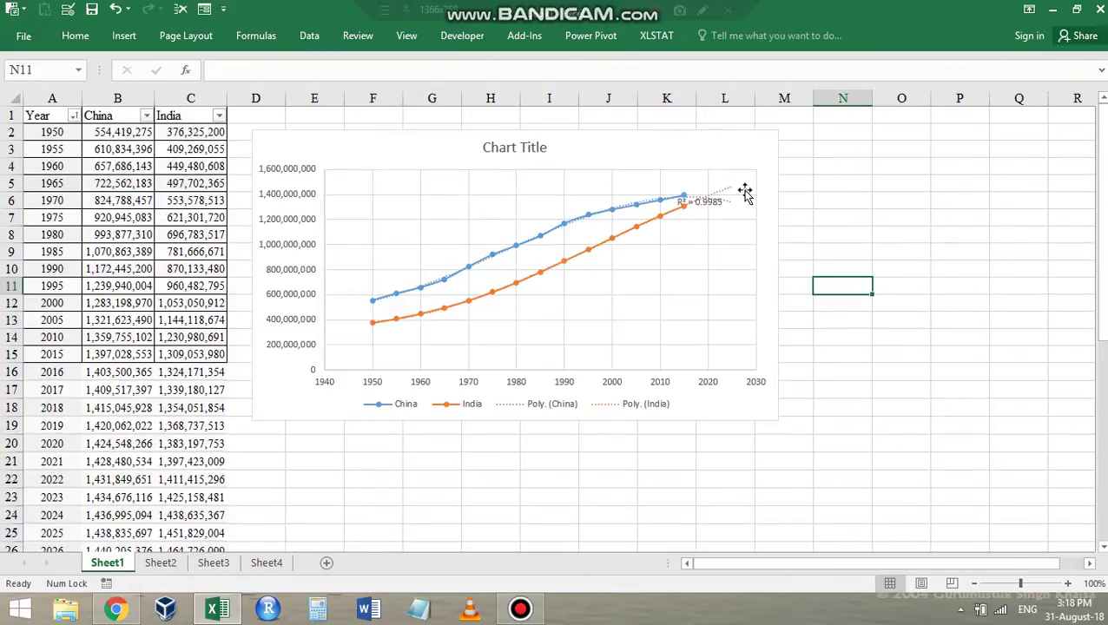
pyautogui.click(769, 280)
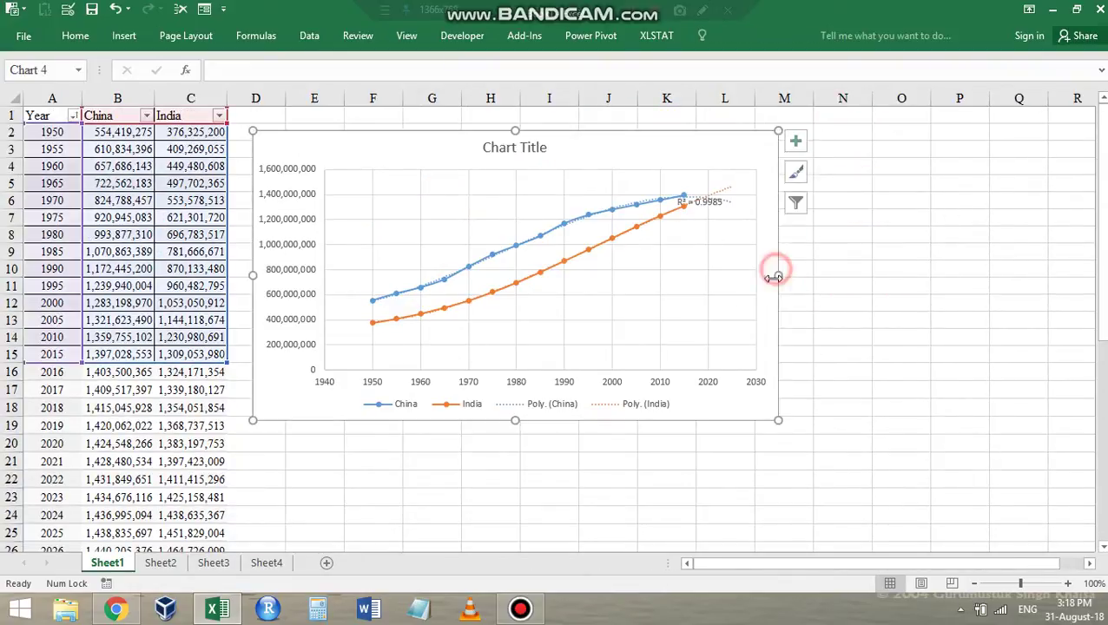
pyautogui.moveTo(777, 275); pyautogui.dragTo(1102, 274)
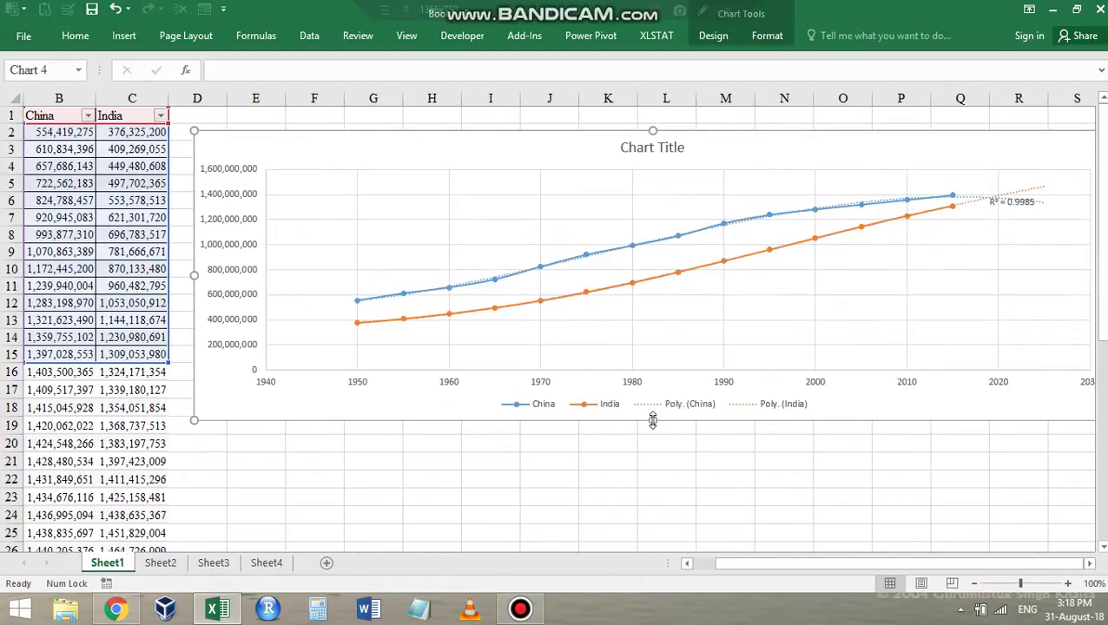
pyautogui.moveTo(652, 420); pyautogui.dragTo(663, 520)
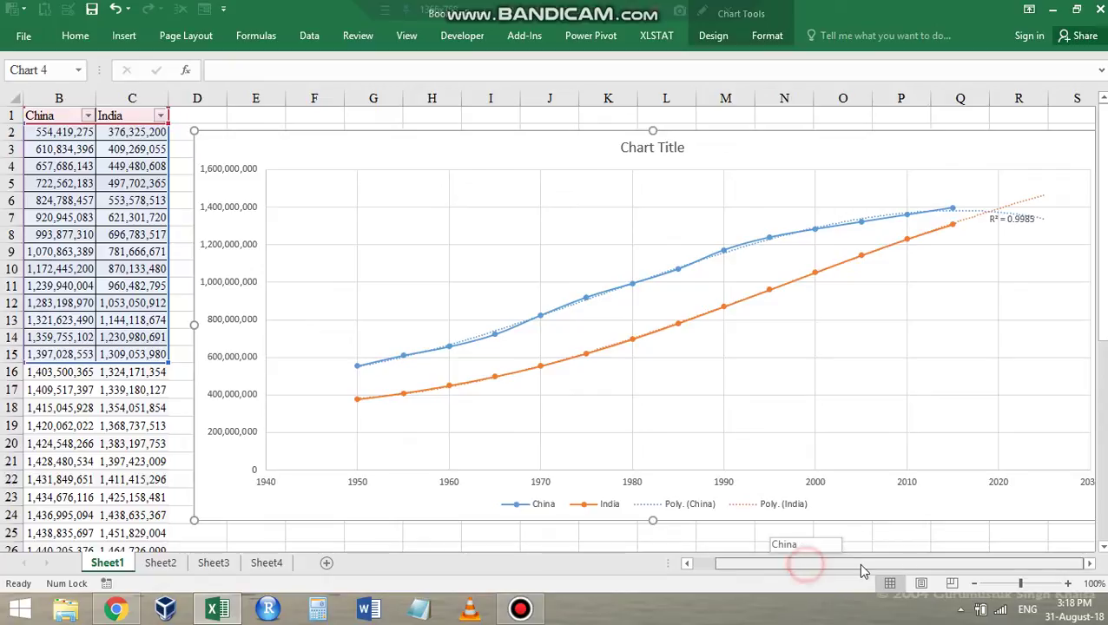
pyautogui.click(1088, 562)
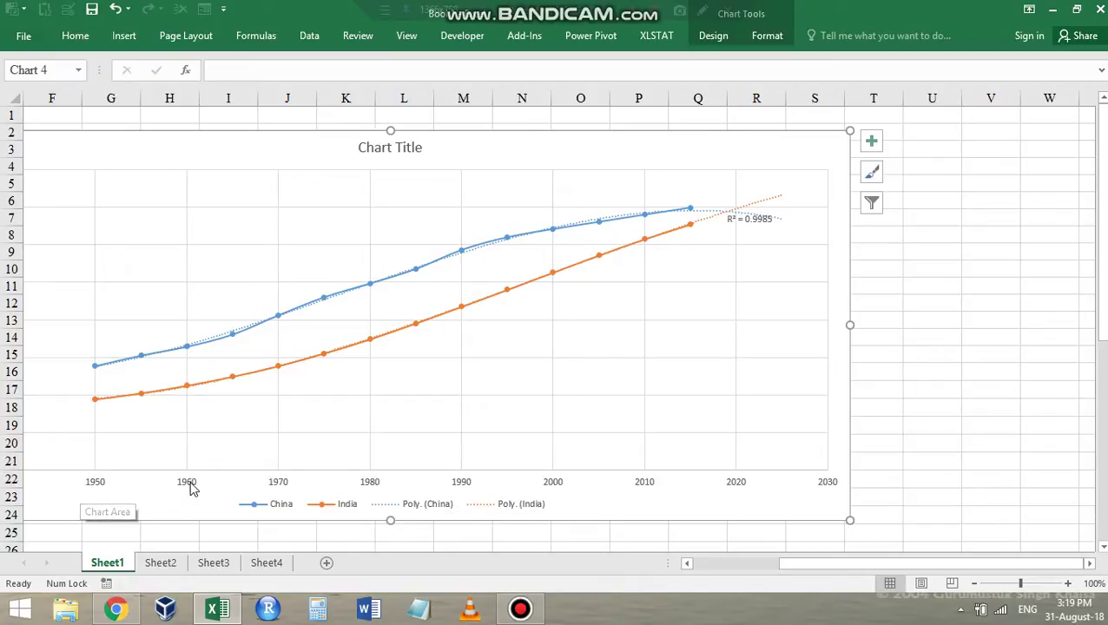
# - Change the horizontal year axis major unit from 10 to 1 in Format Axis
pyautogui.click(557, 485)
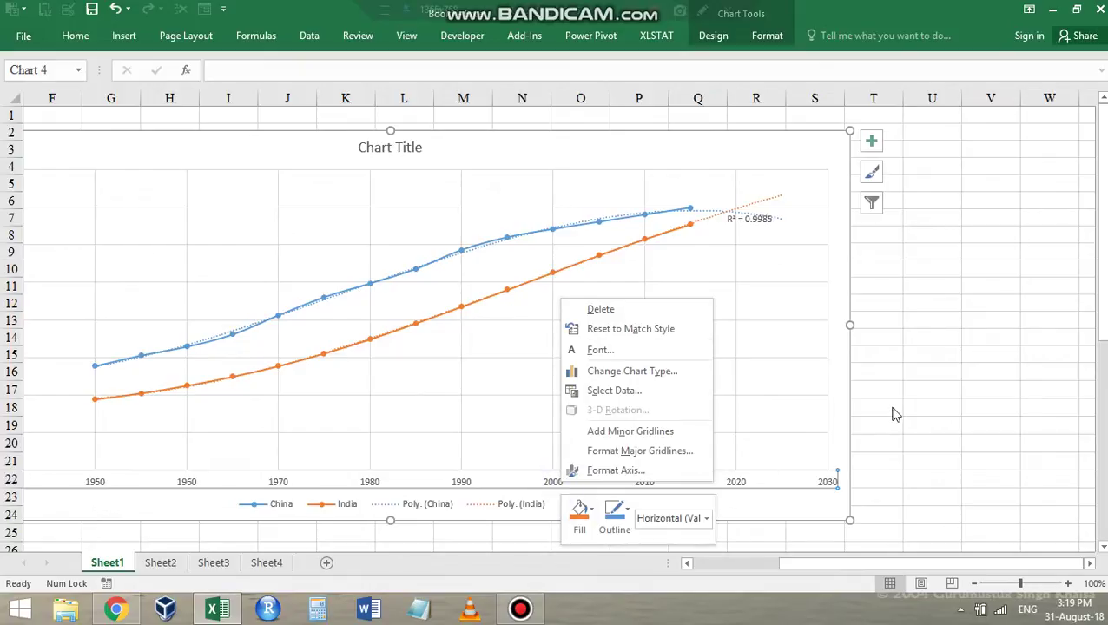
pyautogui.click(613, 469)
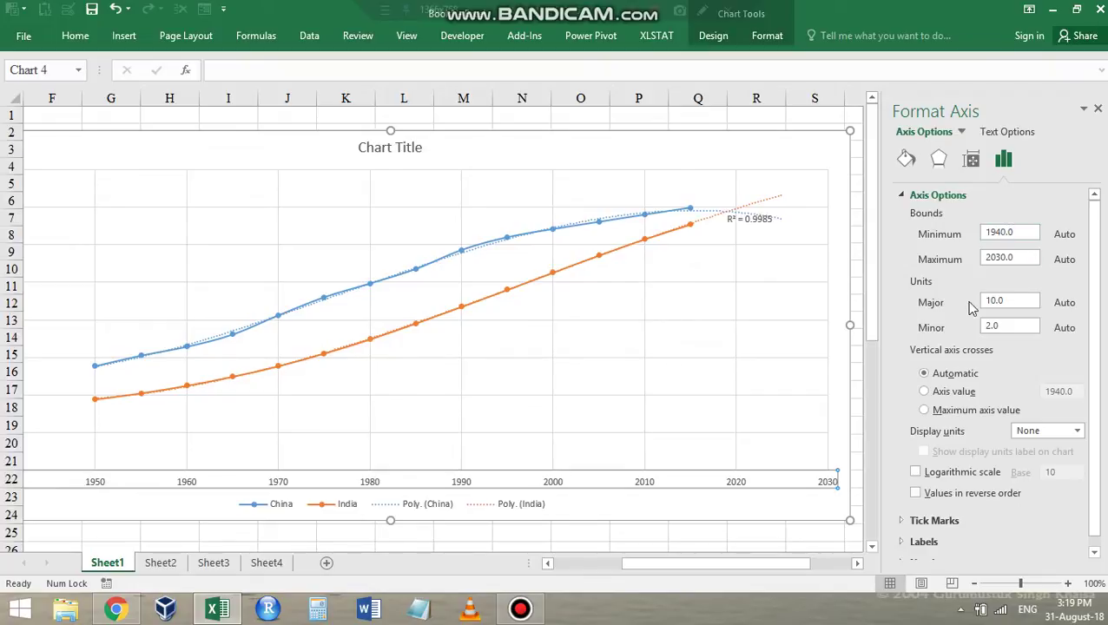
pyautogui.moveTo(1019, 300); pyautogui.dragTo(912, 302)
pyautogui.write('1')
pyautogui.press('Return')
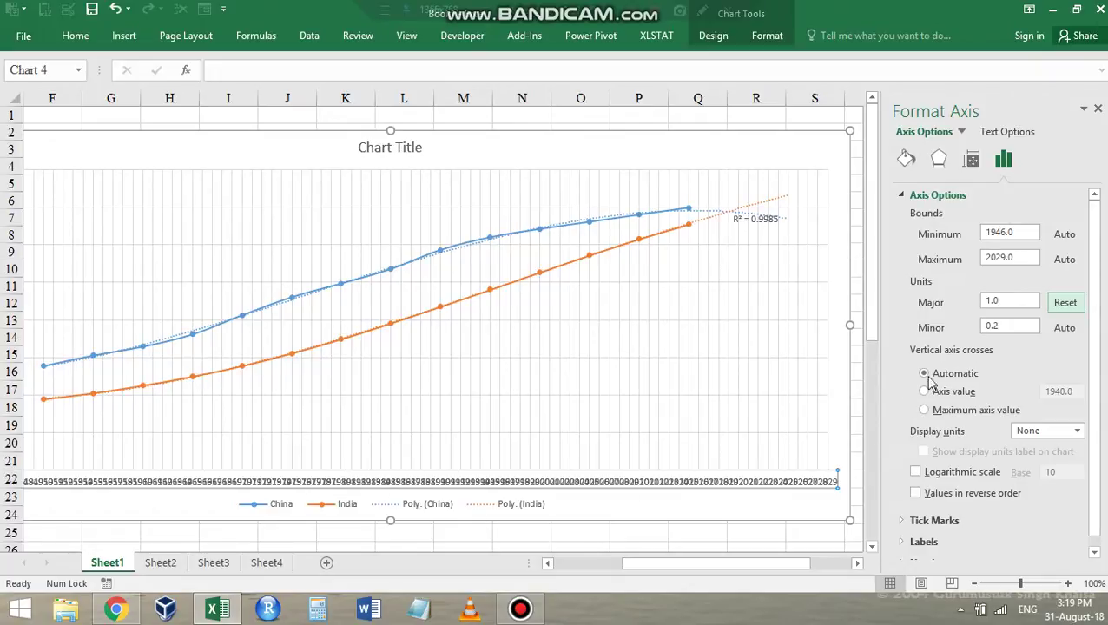
pyautogui.click(1099, 110)
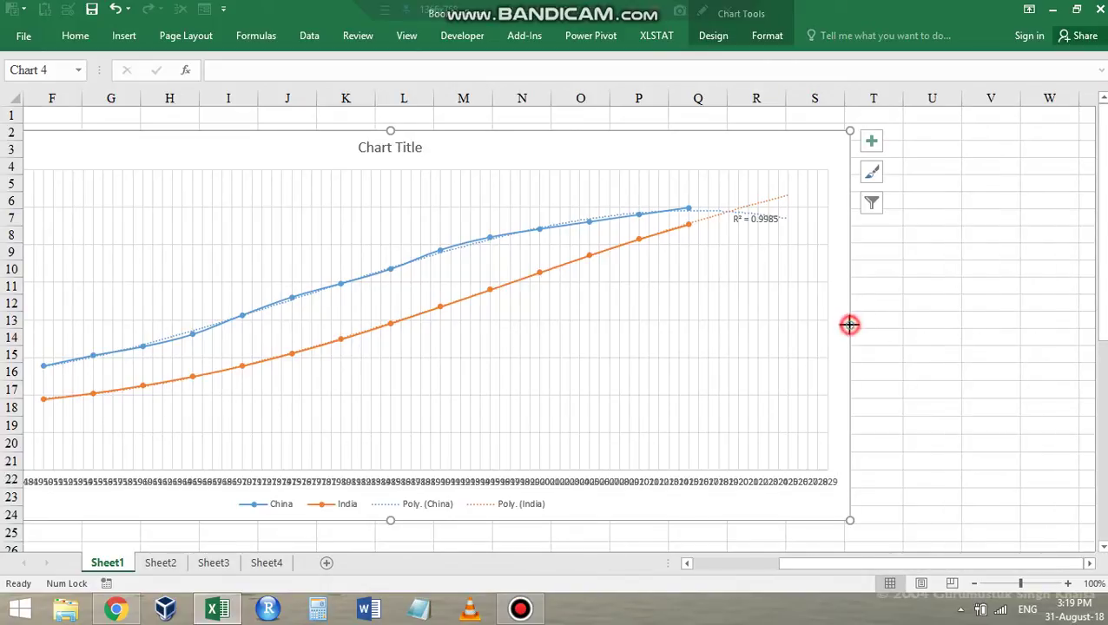
# - Stretch the chart many columns wider with repeated right-edge drags, scrolling right between them
pyautogui.moveTo(850, 325); pyautogui.dragTo(1094, 330)
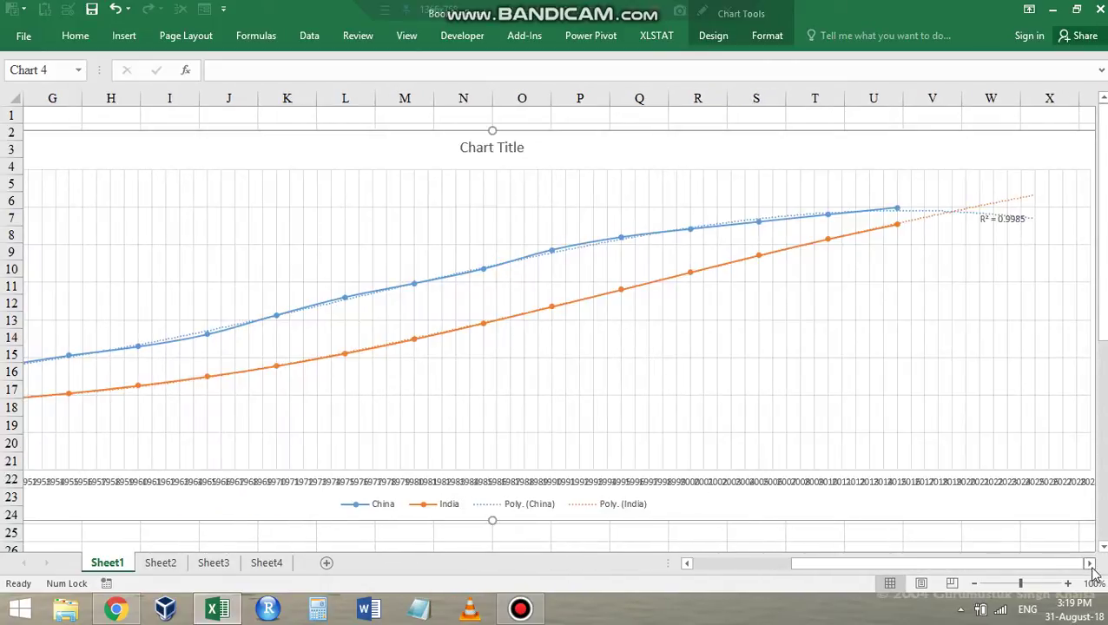
pyautogui.click(1089, 563)
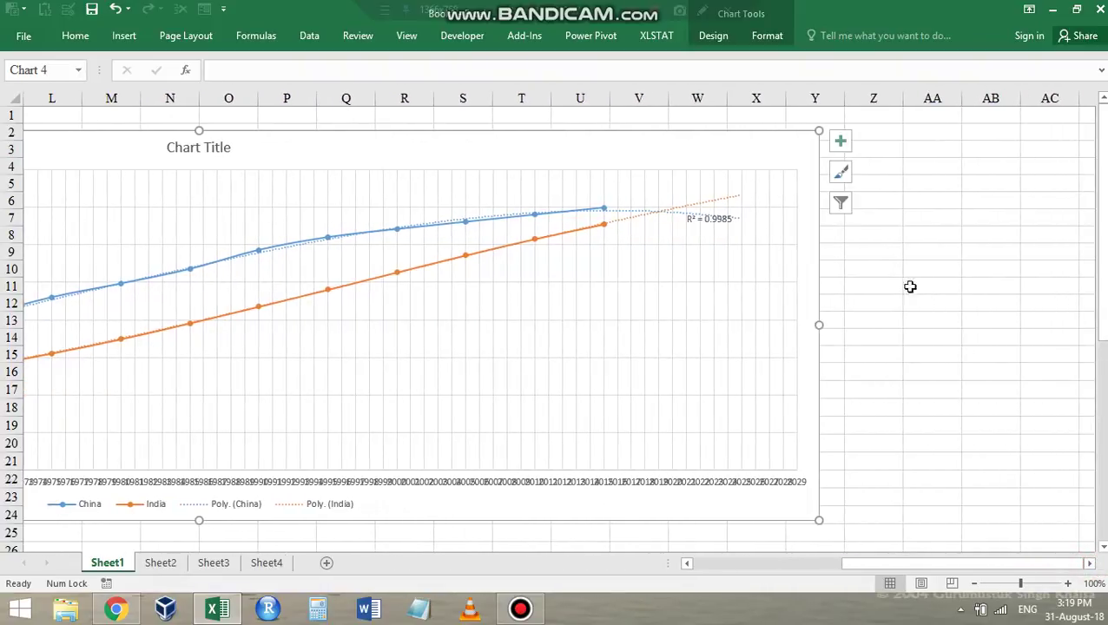
pyautogui.moveTo(821, 325); pyautogui.dragTo(1093, 326)
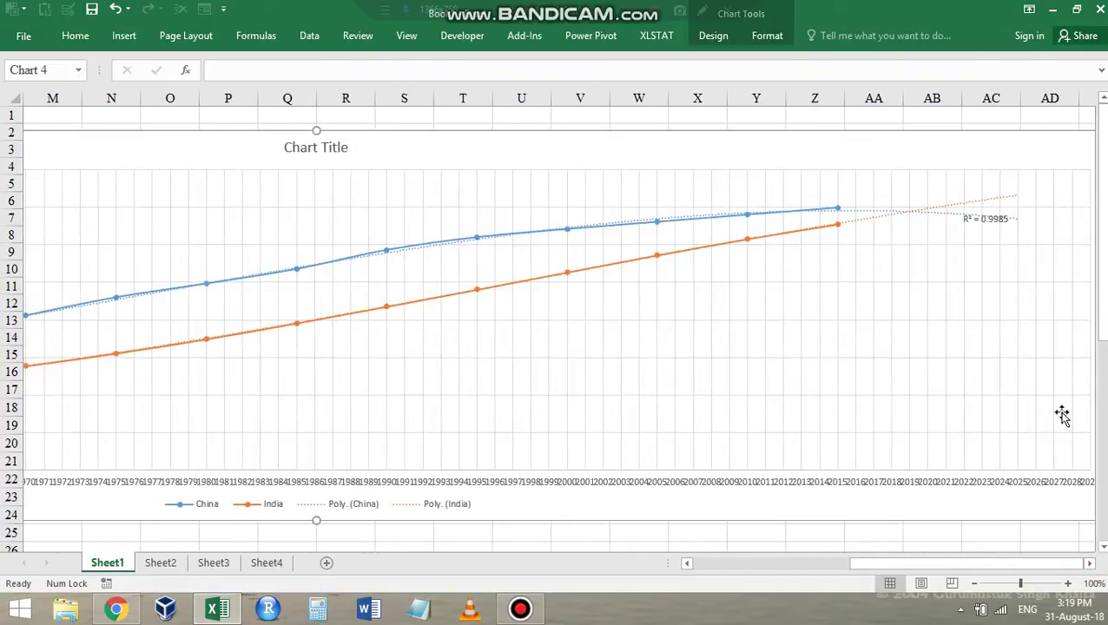
pyautogui.click(1089, 564)
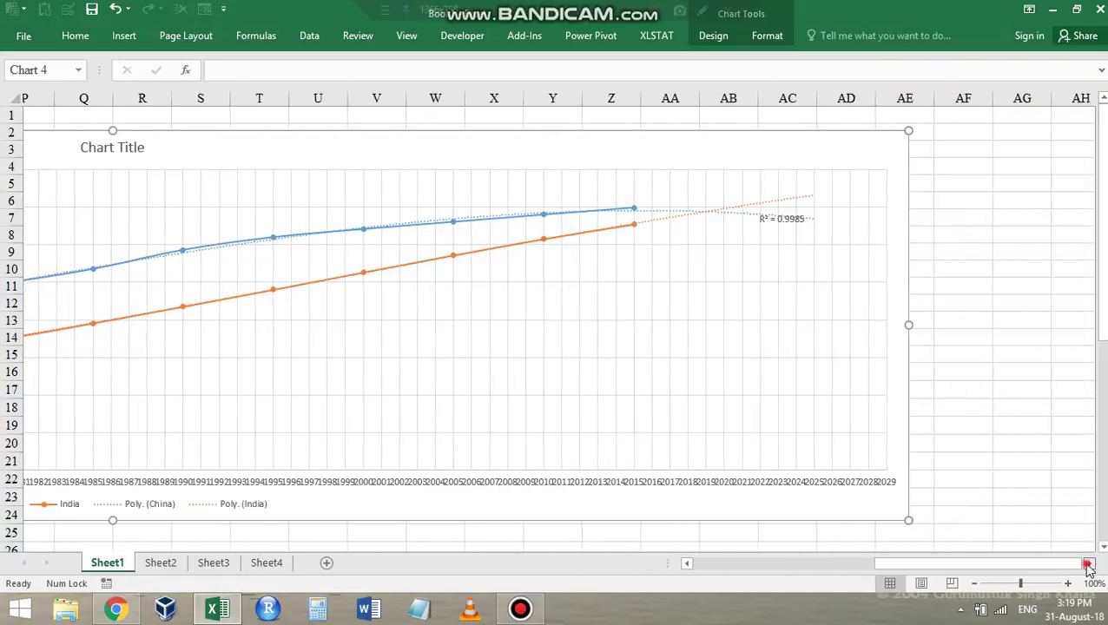
pyautogui.click(1087, 565)
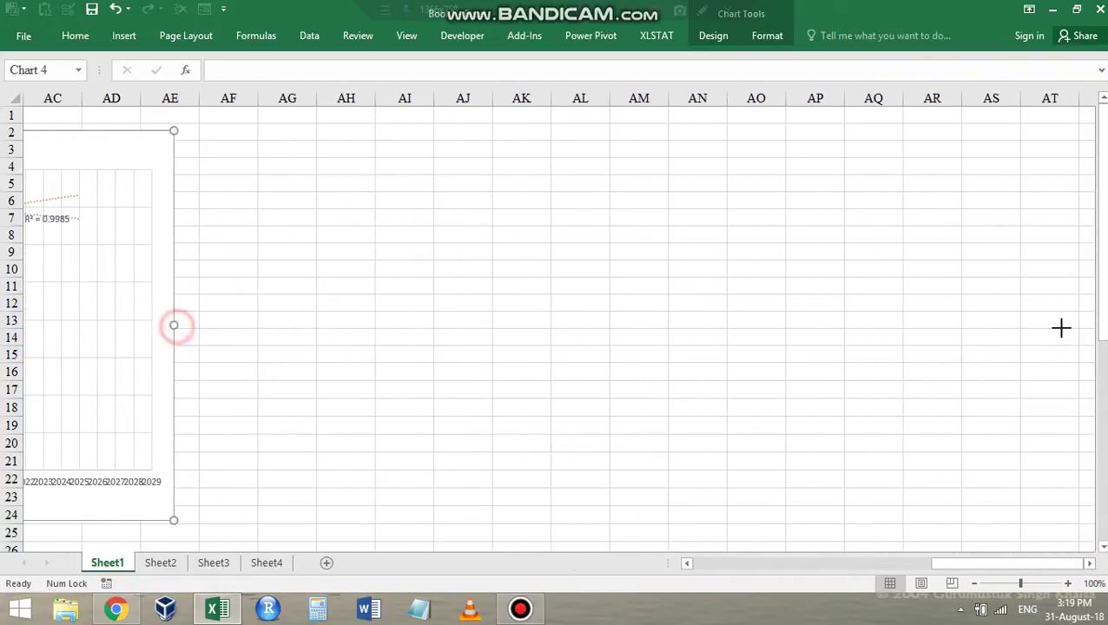
pyautogui.moveTo(176, 327); pyautogui.dragTo(1092, 329)
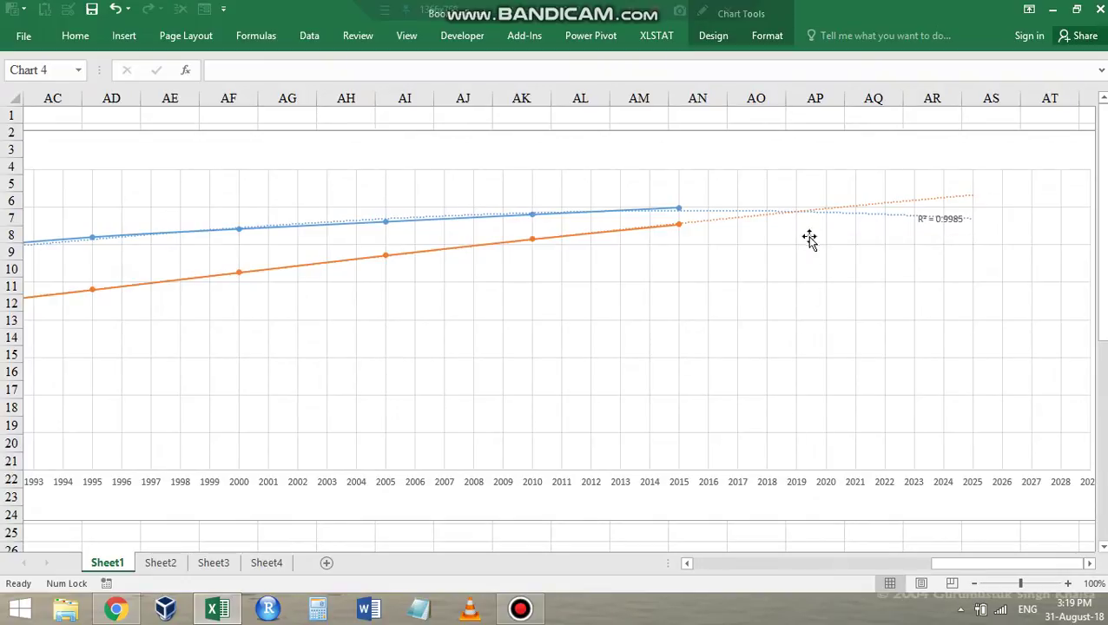
# - Zoom in and out to check the yearly axis labels through 2029 are readable
pyautogui.keyDown('ctrl'); pyautogui.scroll(3, 809, 239); pyautogui.keyUp('ctrl')
pyautogui.scroll(-1, 884, 233)
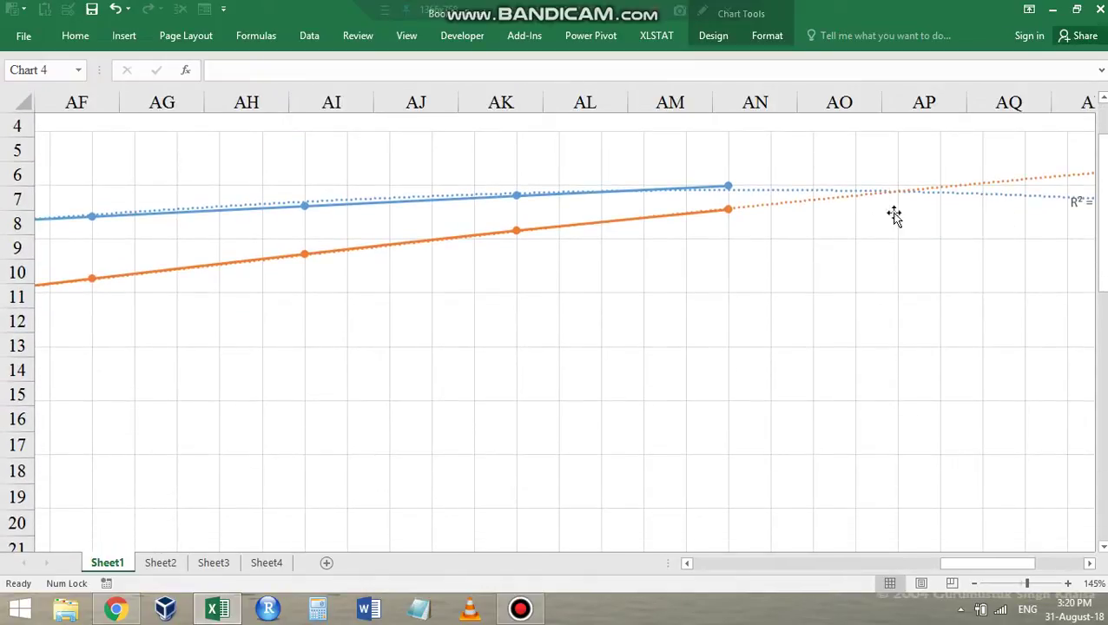
pyautogui.scroll(-5, 896, 216)
pyautogui.scroll(1, 896, 224)
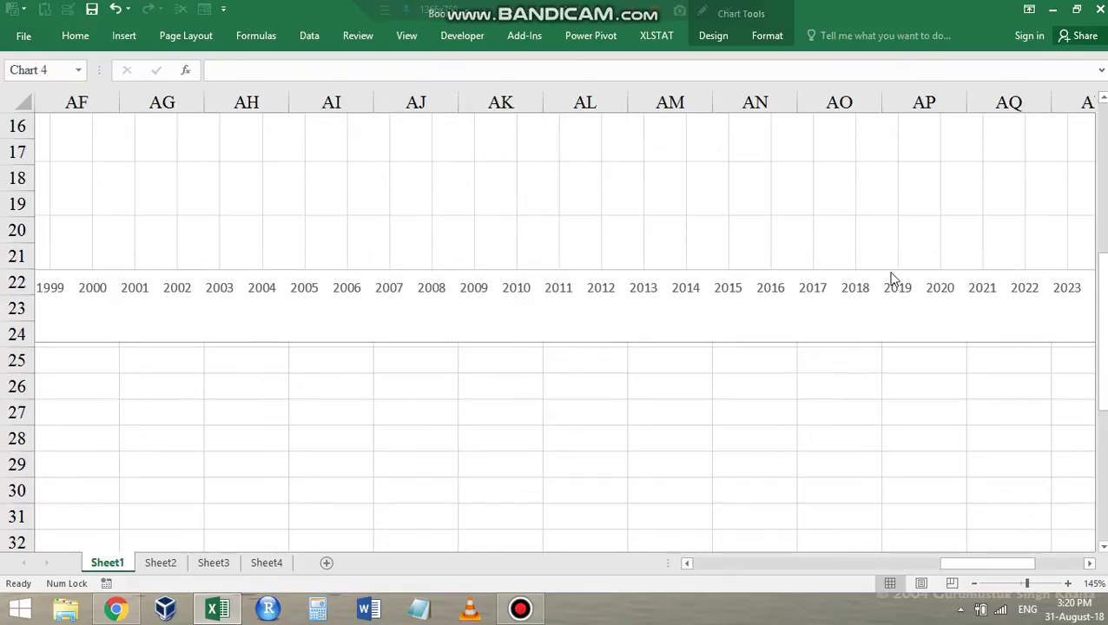
pyautogui.scroll(2, 881, 370)
pyautogui.scroll(3, 881, 370)
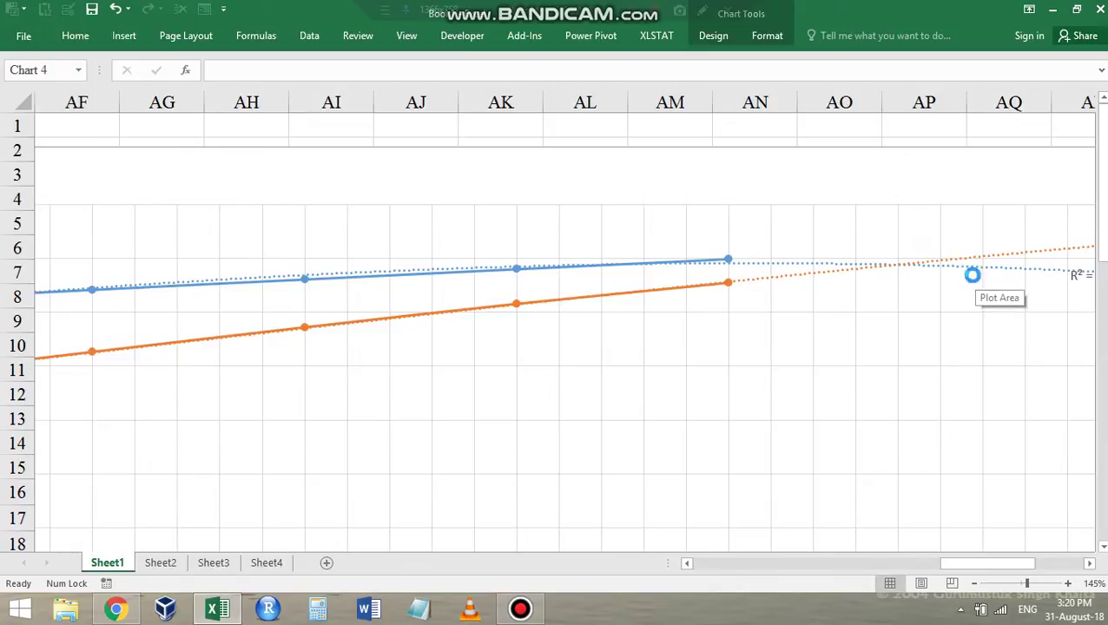
pyautogui.keyDown('ctrl'); pyautogui.scroll(-3, 972, 277); pyautogui.keyUp('ctrl')
pyautogui.scroll(-3, 772, 236)
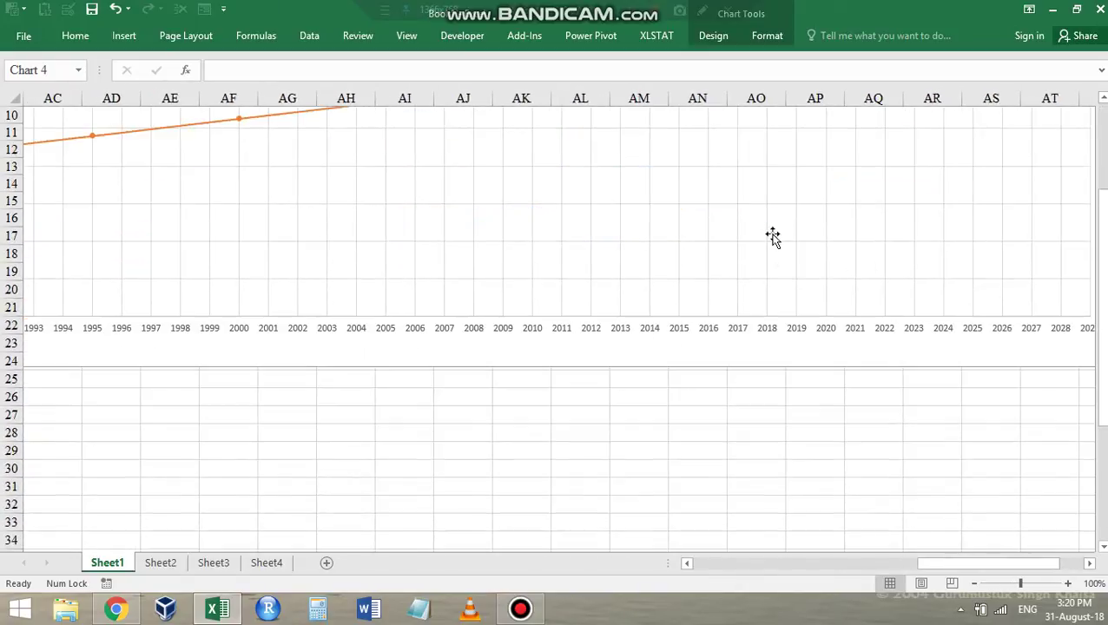
pyautogui.scroll(1, 772, 237)
pyautogui.scroll(1, 773, 236)
pyautogui.scroll(1, 772, 237)
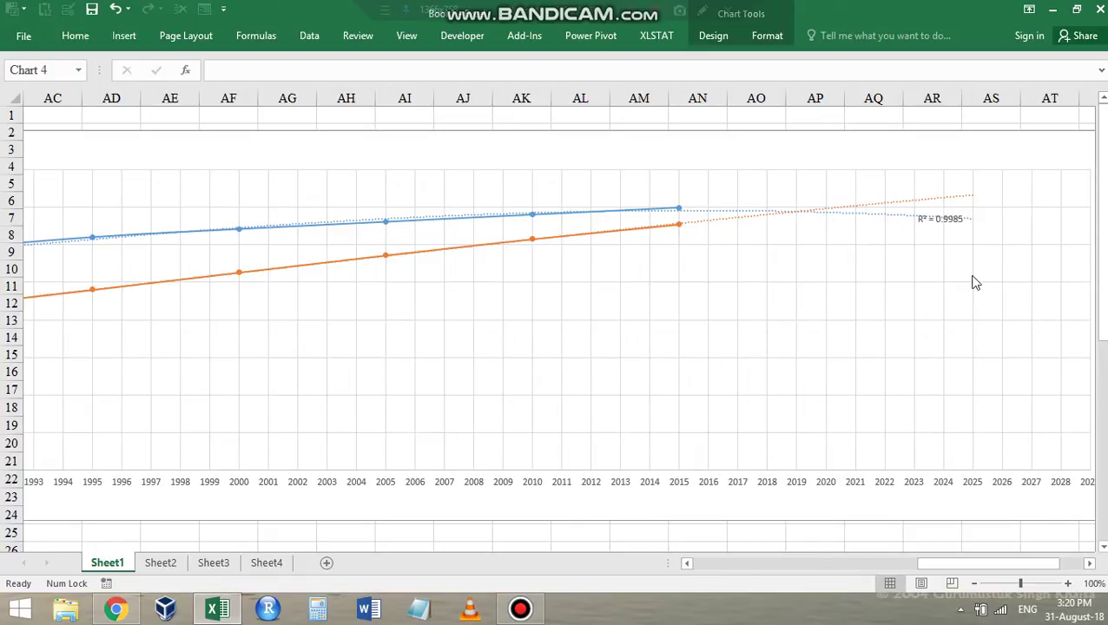
pyautogui.keyDown('ctrl'); pyautogui.scroll(-3, 855, 287); pyautogui.keyUp('ctrl')
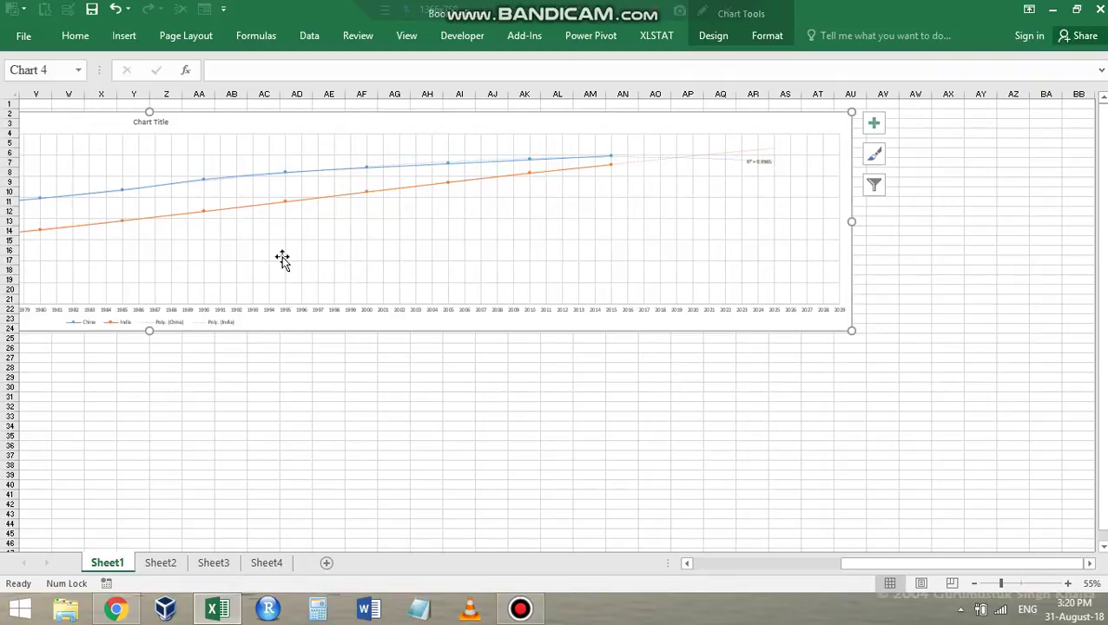
# - Add a Linear (China) trendline through Chart Elements' trendline options
pyautogui.keyDown('ctrl'); pyautogui.scroll(-1, 458, 263); pyautogui.keyUp('ctrl')
pyautogui.keyDown('ctrl'); pyautogui.scroll(-2, 504, 252); pyautogui.keyUp('ctrl')
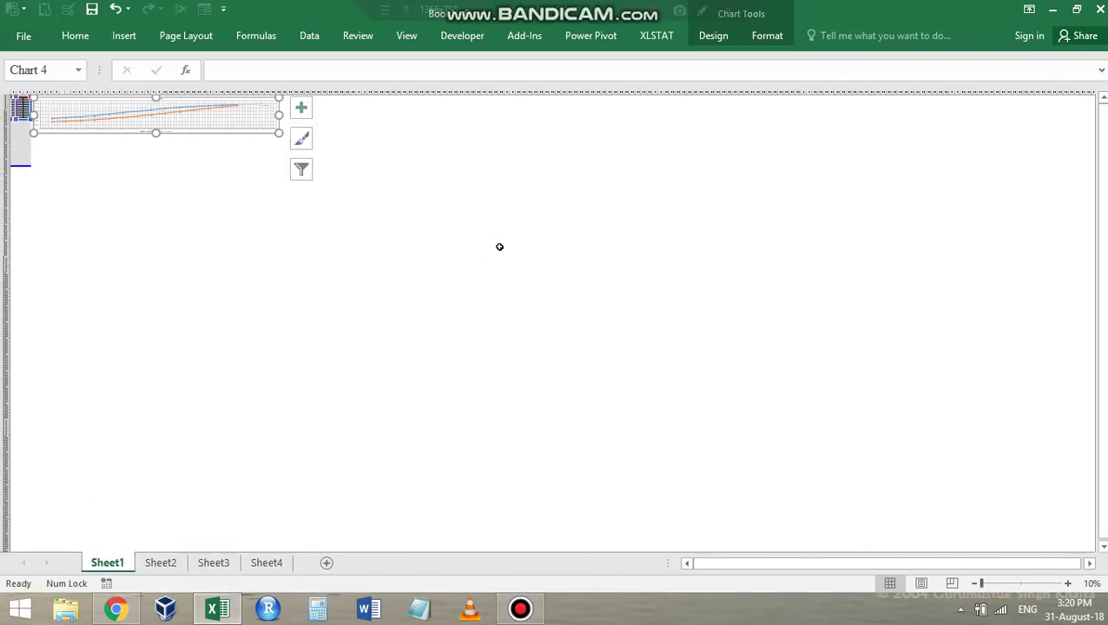
pyautogui.keyDown('ctrl'); pyautogui.scroll(4, 499, 246); pyautogui.keyUp('ctrl')
pyautogui.moveTo(773, 563); pyautogui.dragTo(1009, 562)
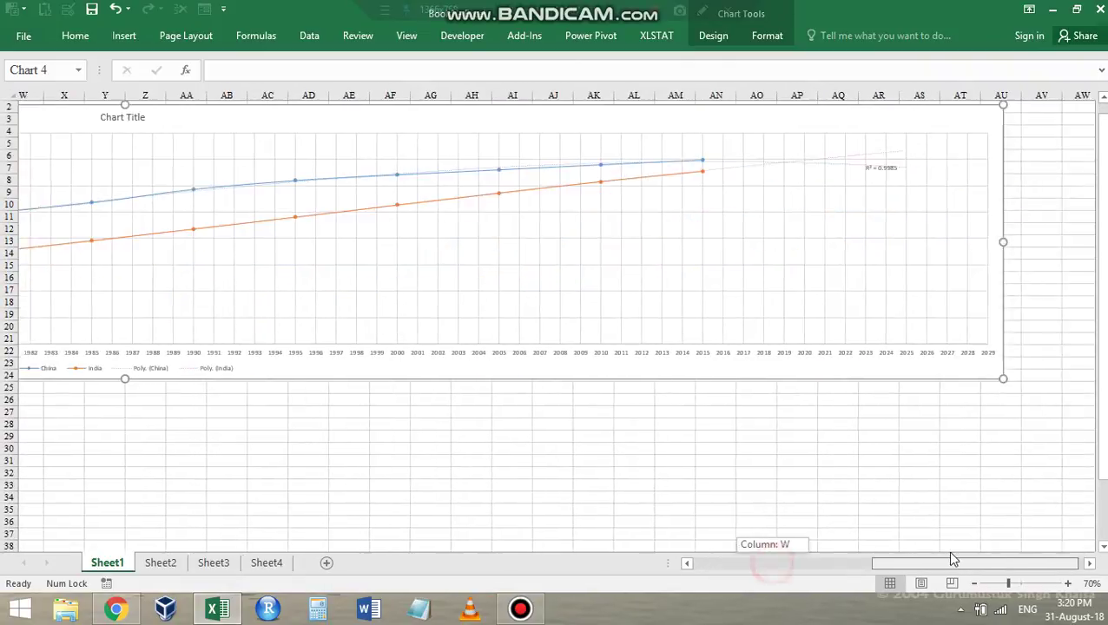
pyautogui.click(1001, 119)
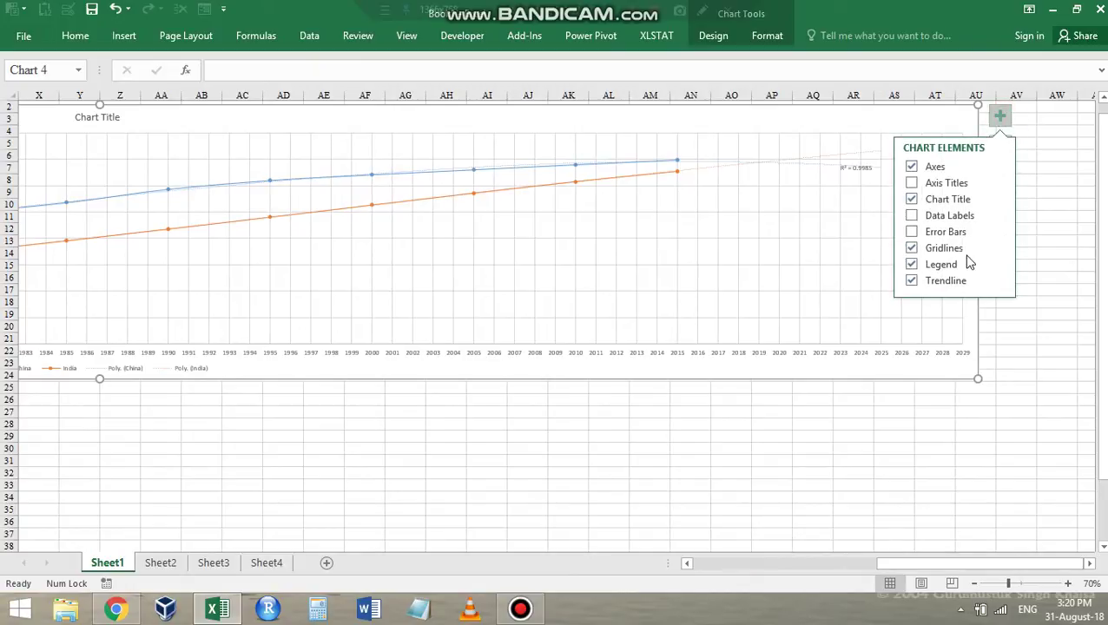
pyautogui.moveTo(996, 280)
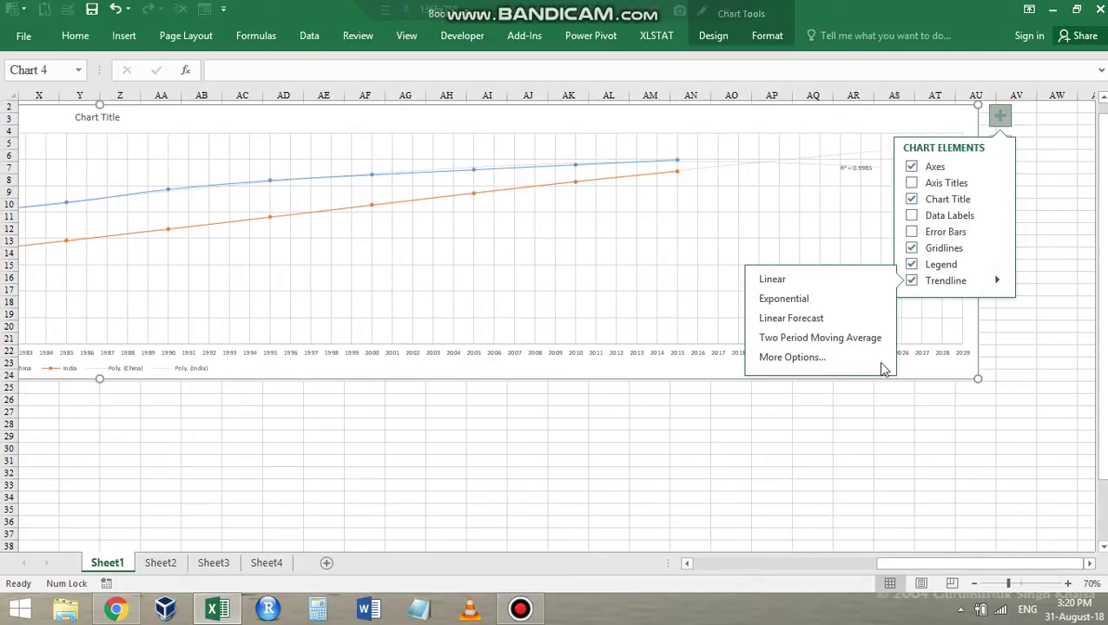
pyautogui.click(875, 365)
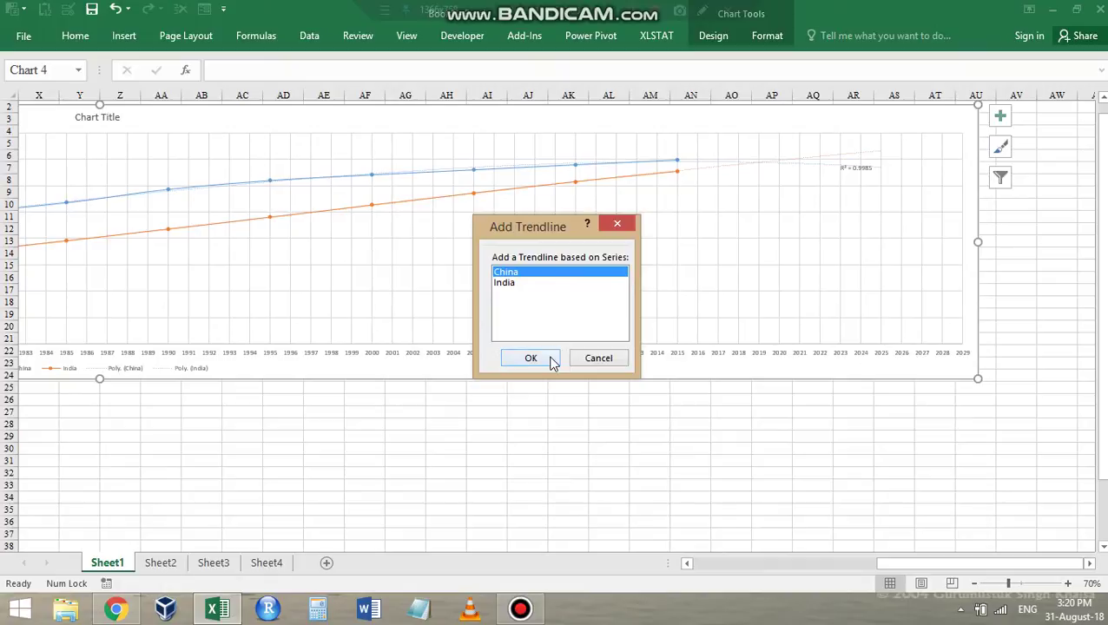
pyautogui.click(530, 358)
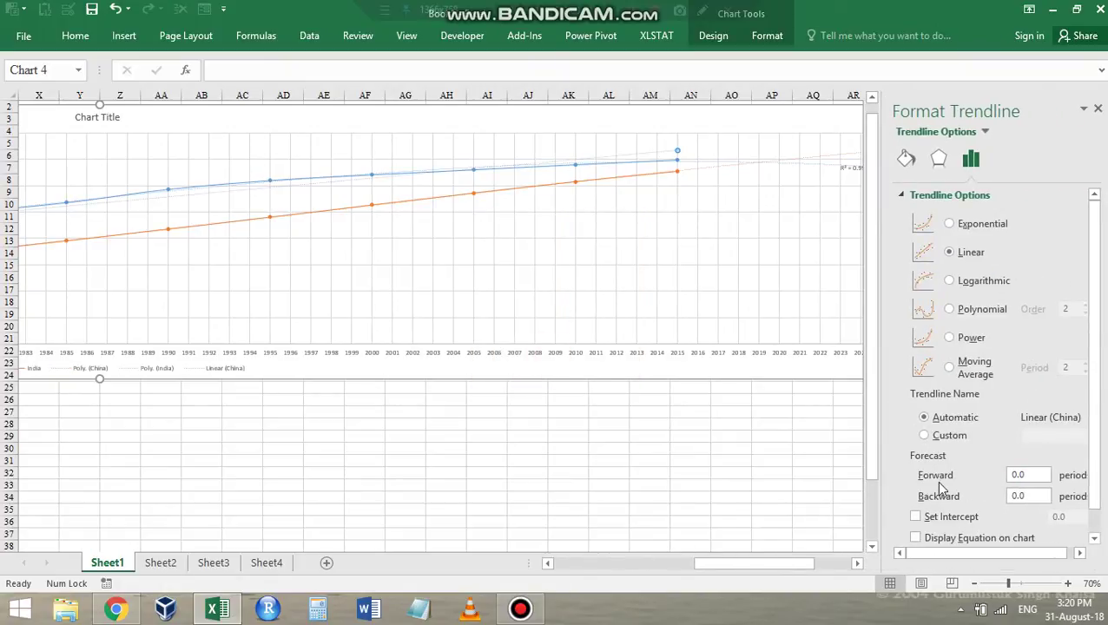
pyautogui.click(1098, 108)
# - Drag the chart's bottom edge down to around row 38, then scroll back right
pyautogui.click(686, 565)
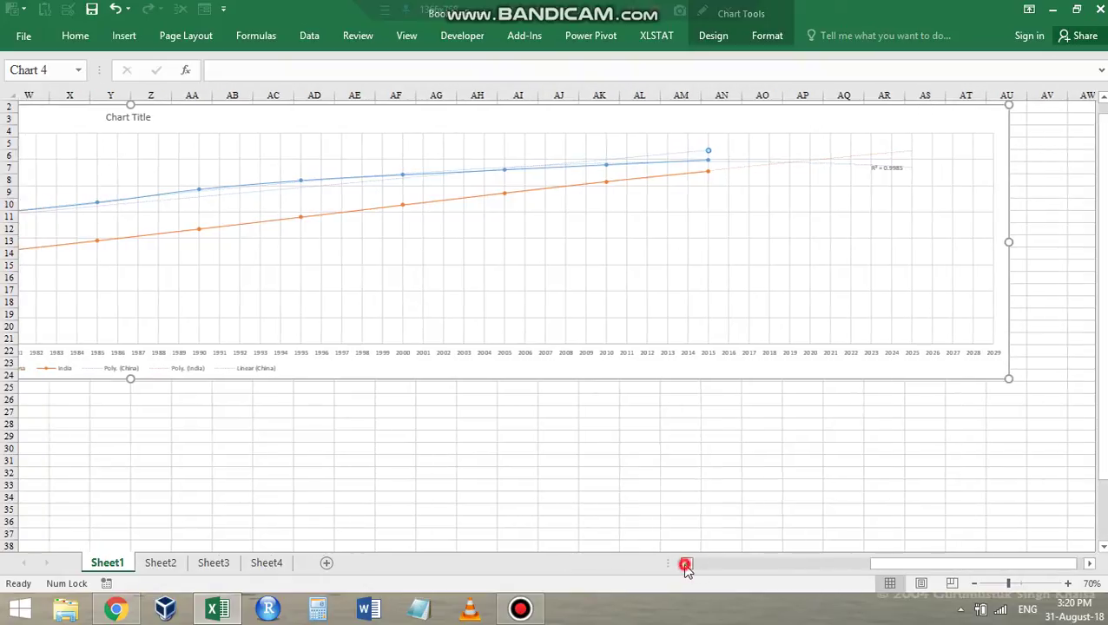
pyautogui.click(686, 564)
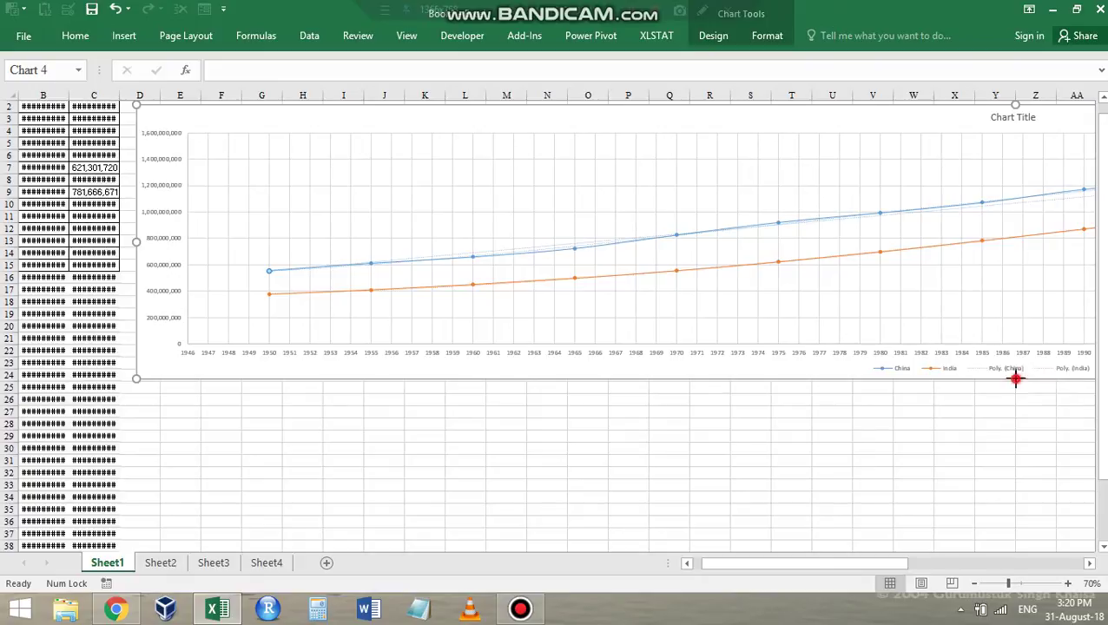
pyautogui.moveTo(1017, 379); pyautogui.dragTo(994, 549)
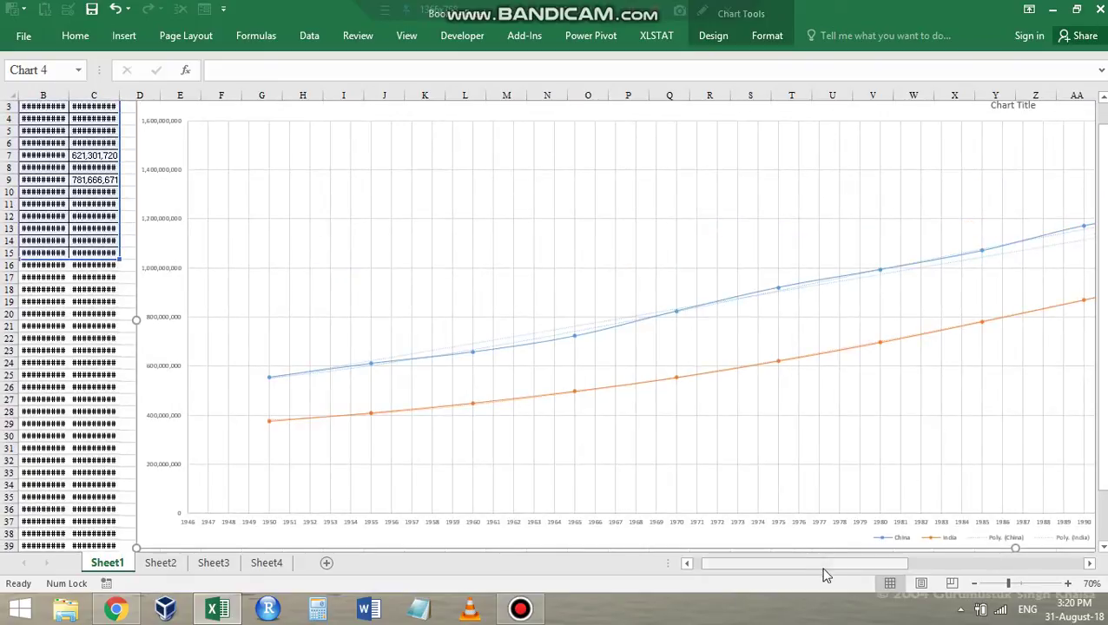
pyautogui.moveTo(834, 563); pyautogui.dragTo(1012, 582)
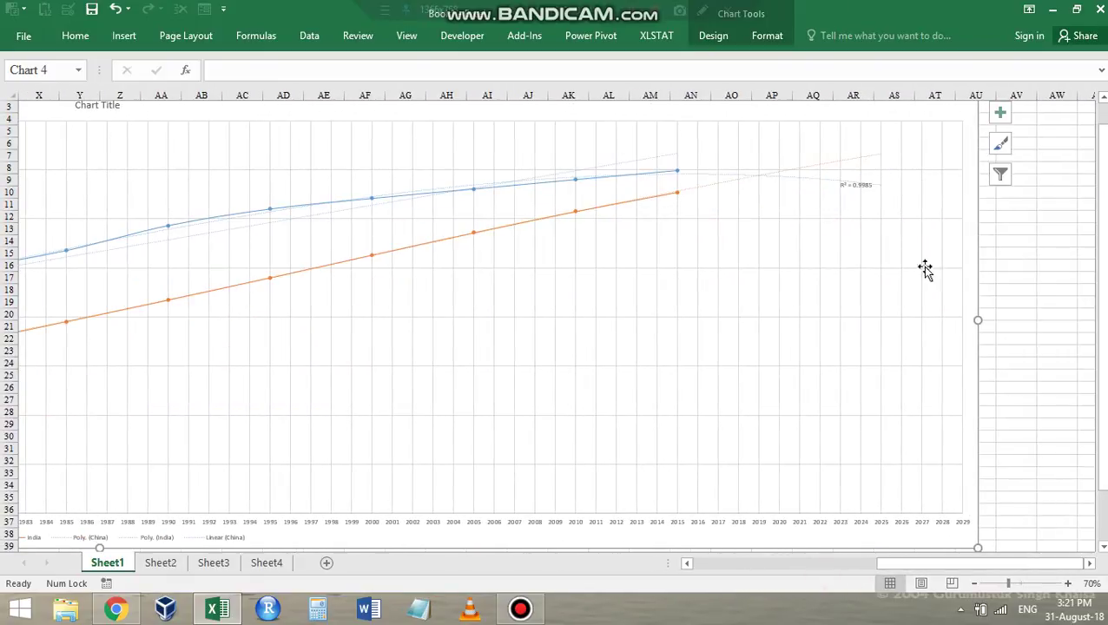